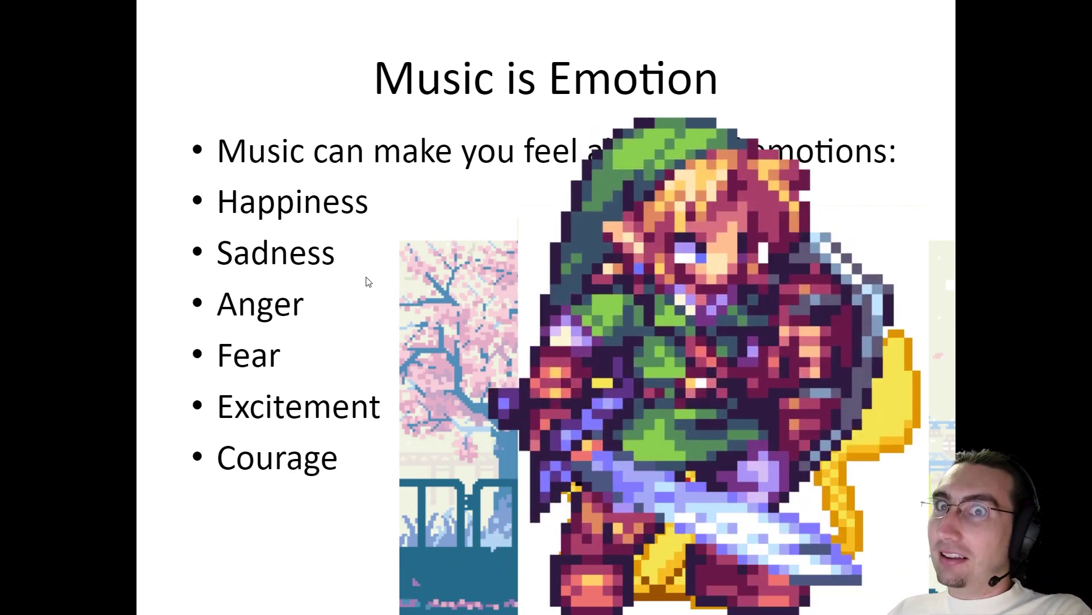
- Go to the site's Fun Stuff page and launch the BeepBox music maker from its Music box
{"action": "key", "text": "Right"}
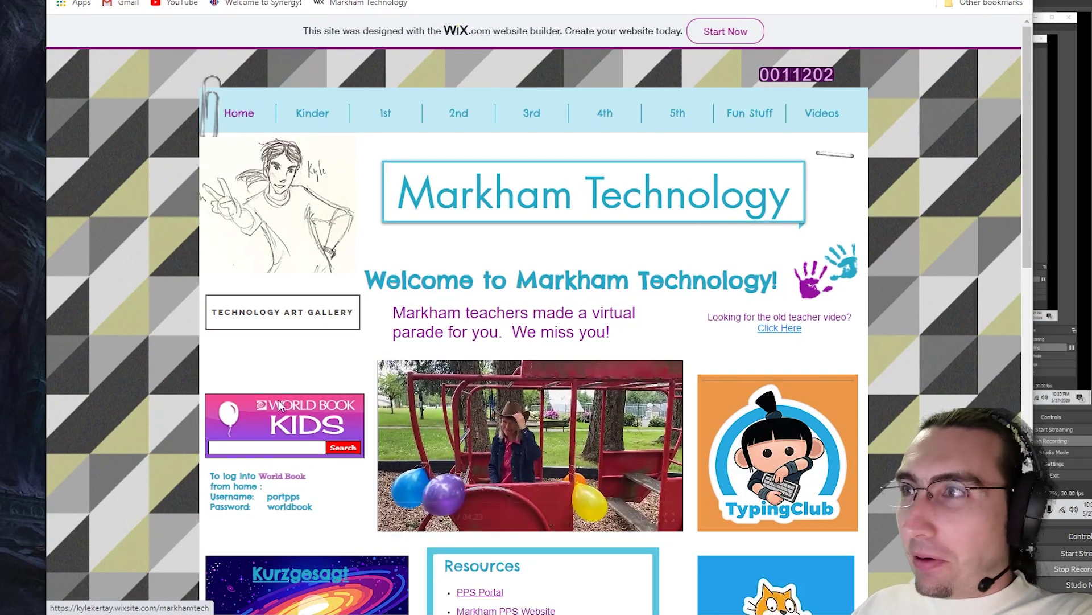
{"action": "mouse_move", "coordinate": [745, 116]}
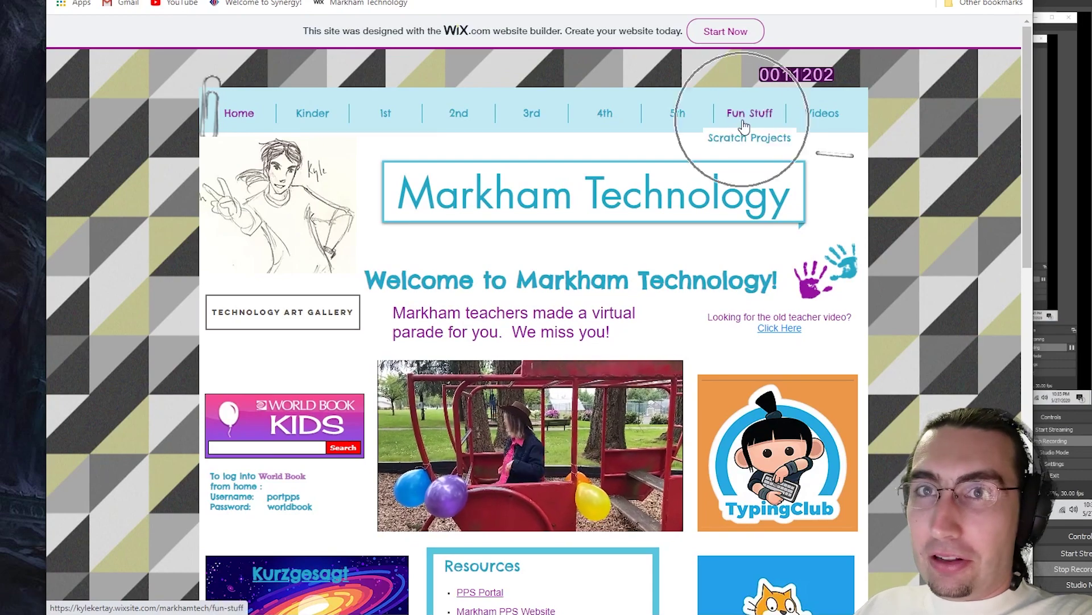
{"action": "left_click", "coordinate": [748, 116]}
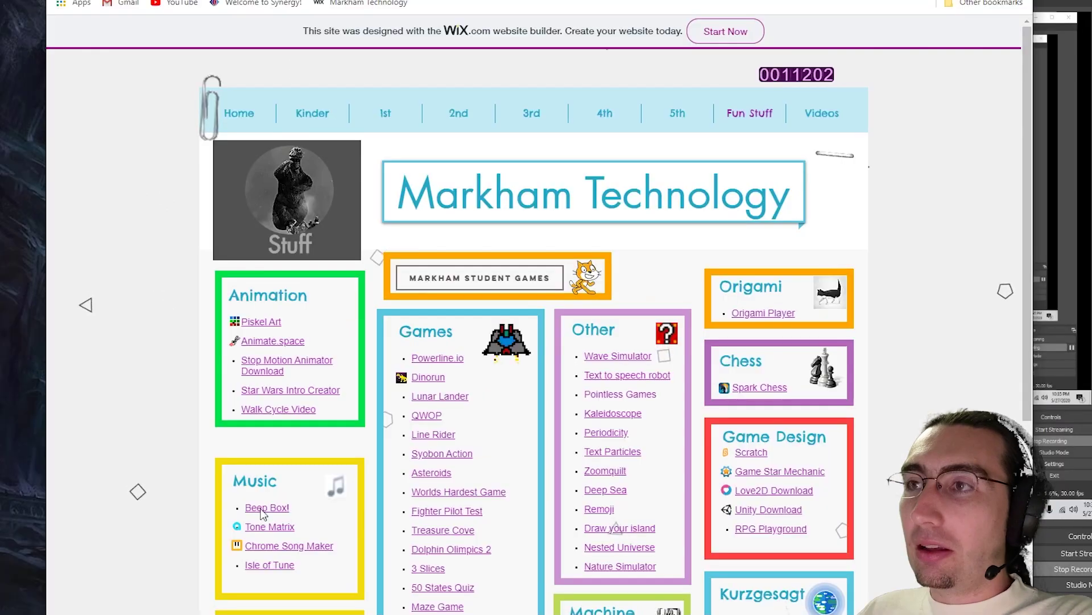
{"action": "left_click", "coordinate": [425, 408]}
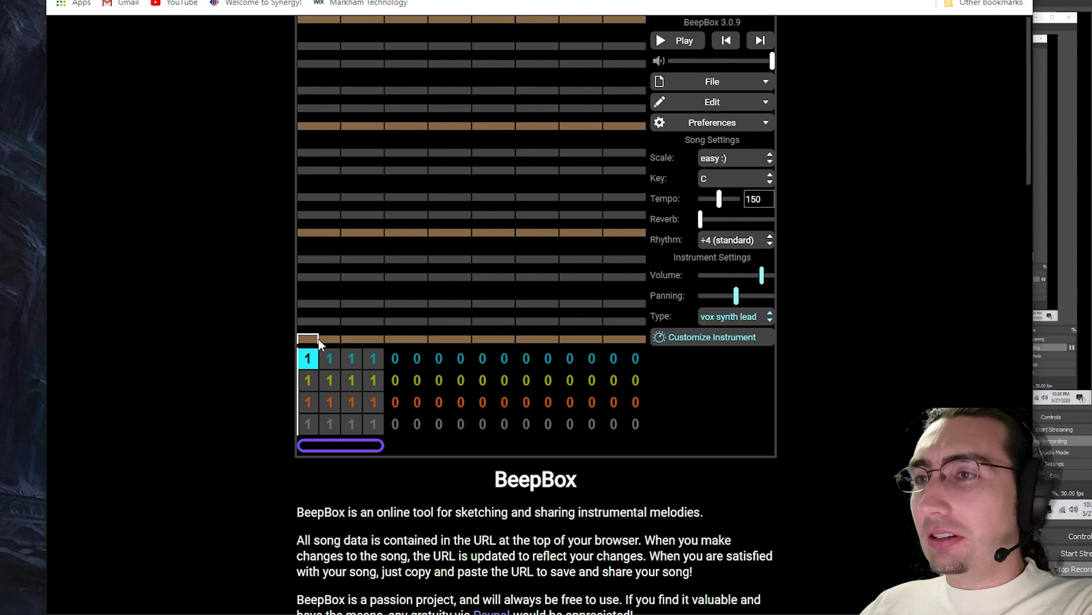
- Place rising melody notes from the opening beat upward in the first pattern and play them back once
{"action": "left_click", "coordinate": [302, 278]}
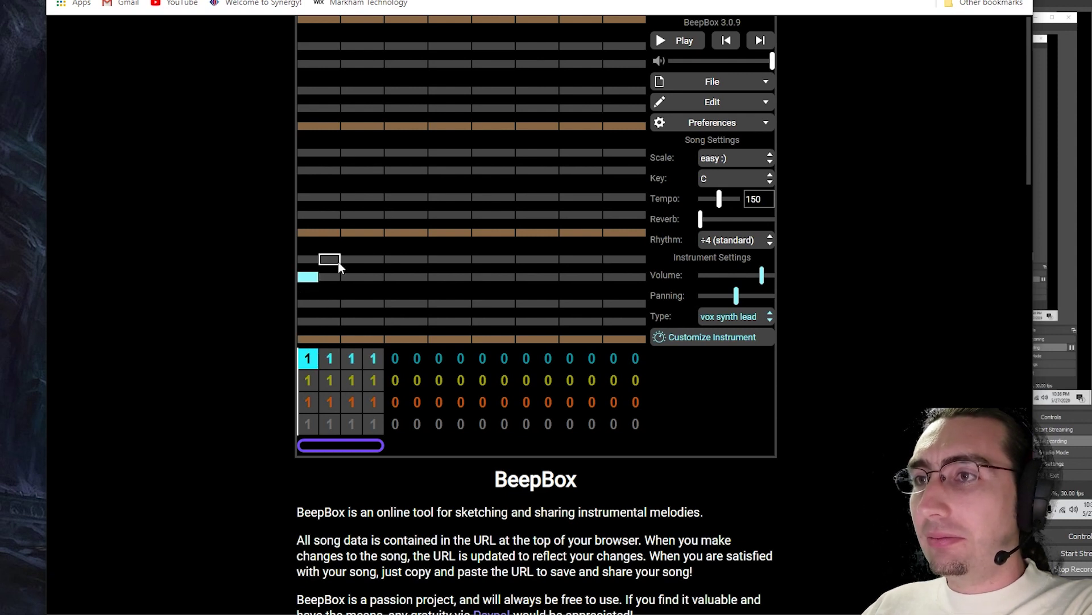
{"action": "left_click", "coordinate": [358, 235]}
{"action": "left_click", "coordinate": [396, 215]}
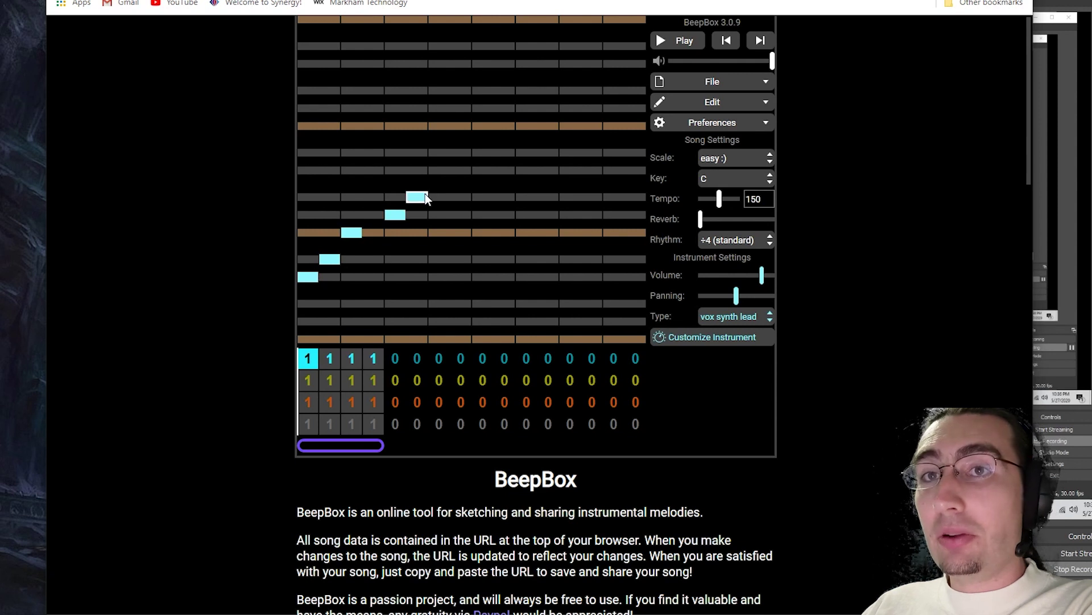
{"action": "left_click", "coordinate": [458, 172]}
{"action": "left_click", "coordinate": [498, 152]}
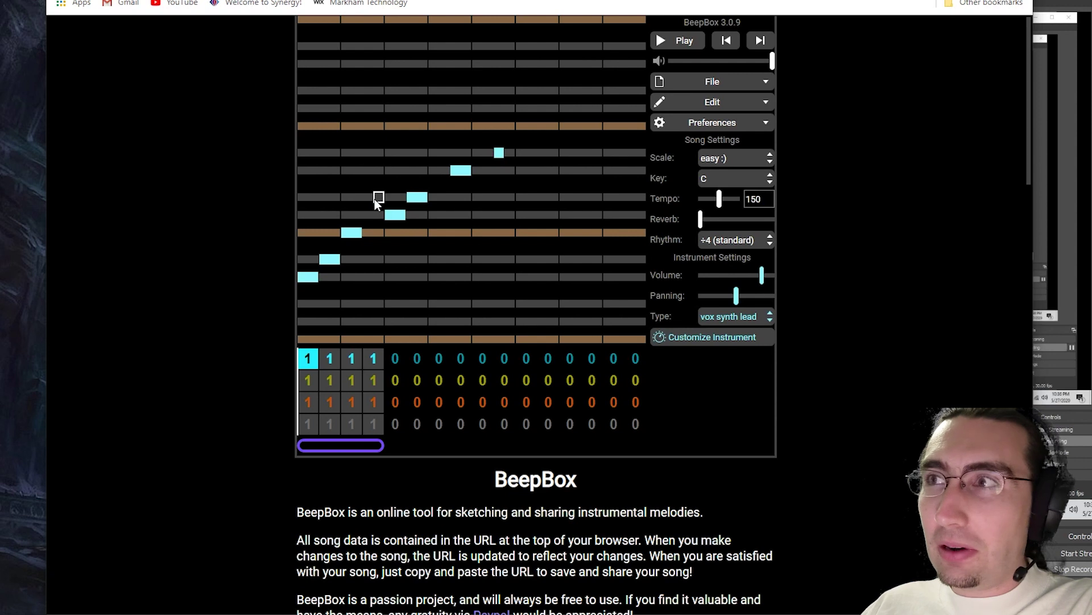
{"action": "left_click", "coordinate": [677, 43]}
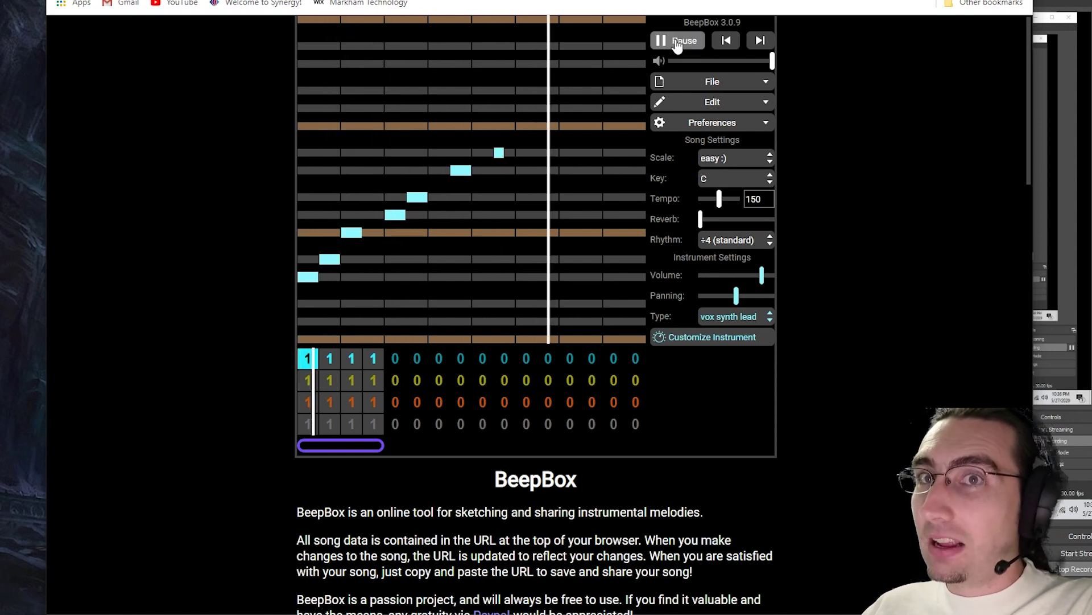
{"action": "left_click", "coordinate": [677, 43]}
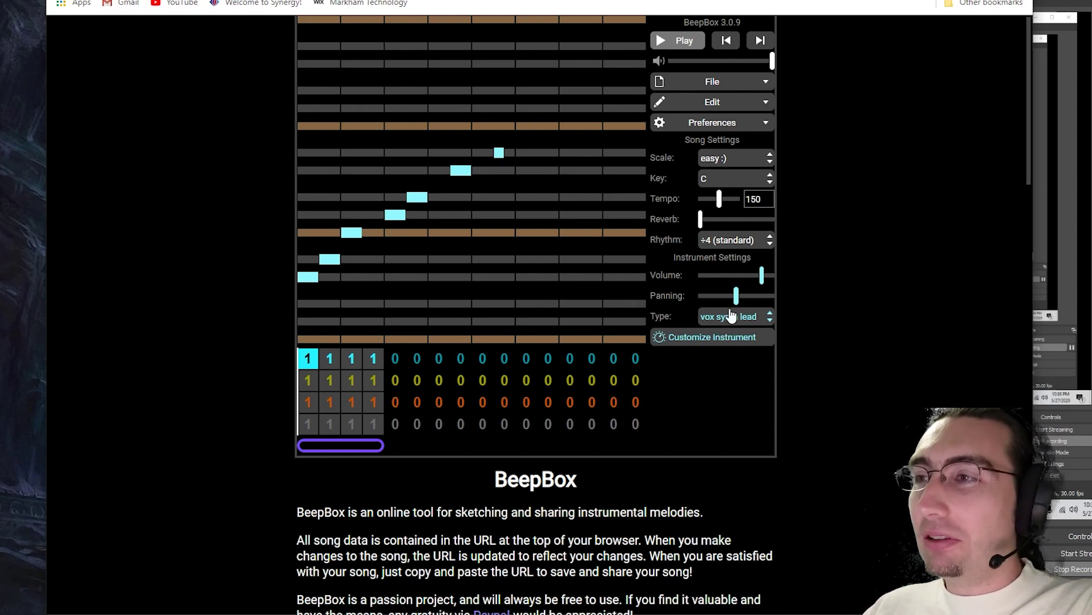
- Pick 'square wave' under Retro Presets in the instrument Type list for the melody
{"action": "left_click", "coordinate": [757, 324]}
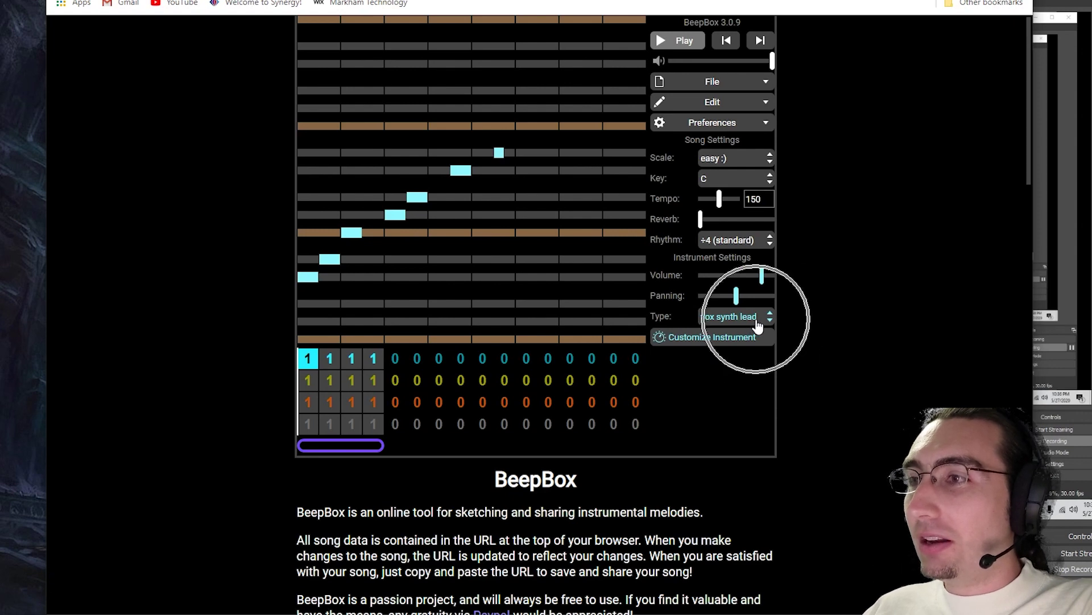
{"action": "left_click", "coordinate": [665, 318]}
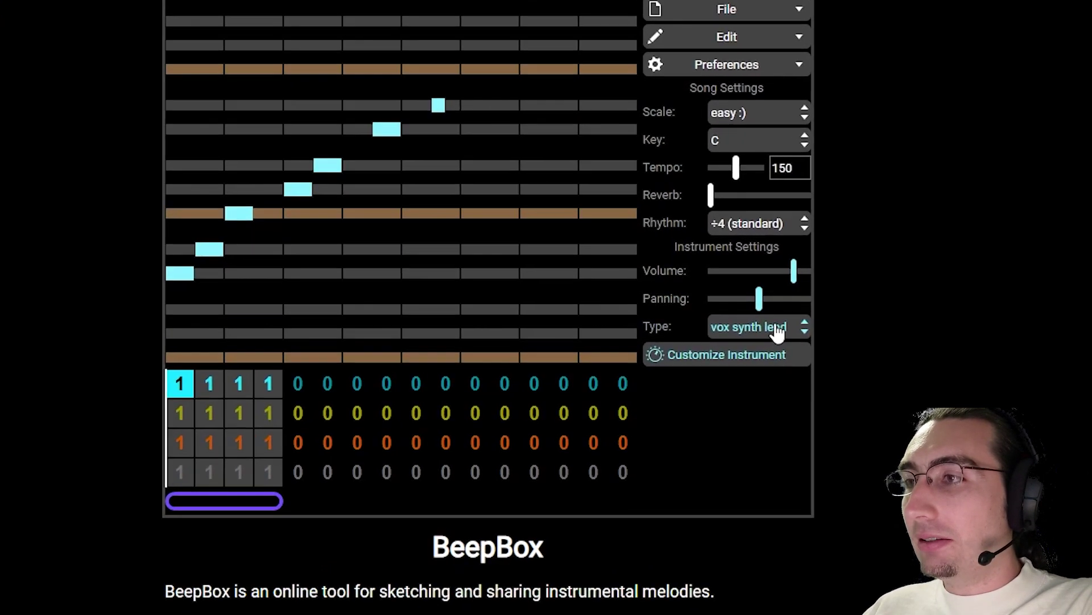
{"action": "left_click", "coordinate": [750, 317]}
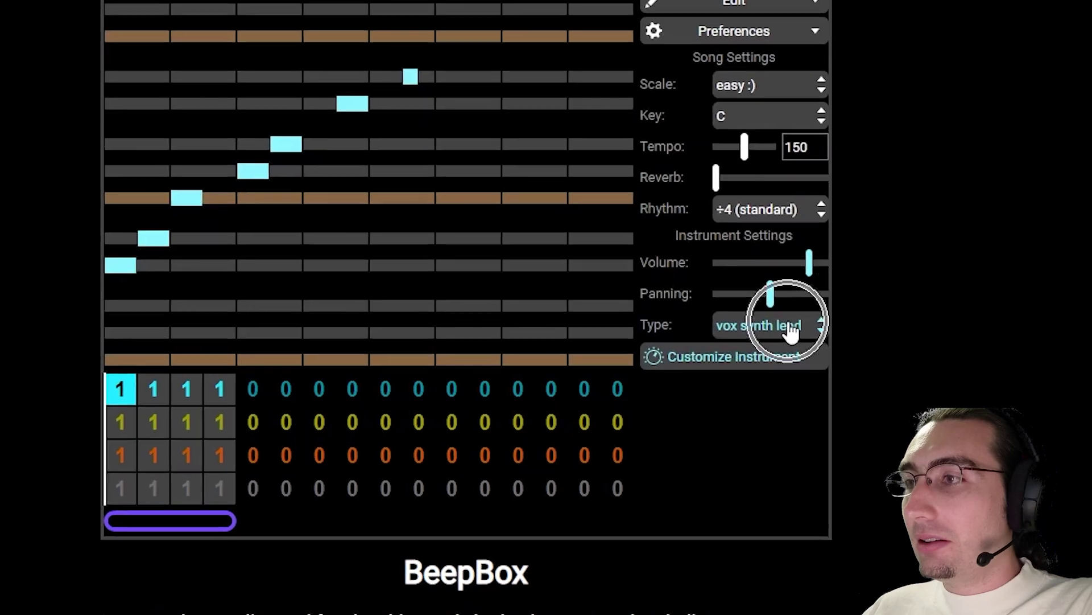
{"action": "left_click", "coordinate": [792, 333]}
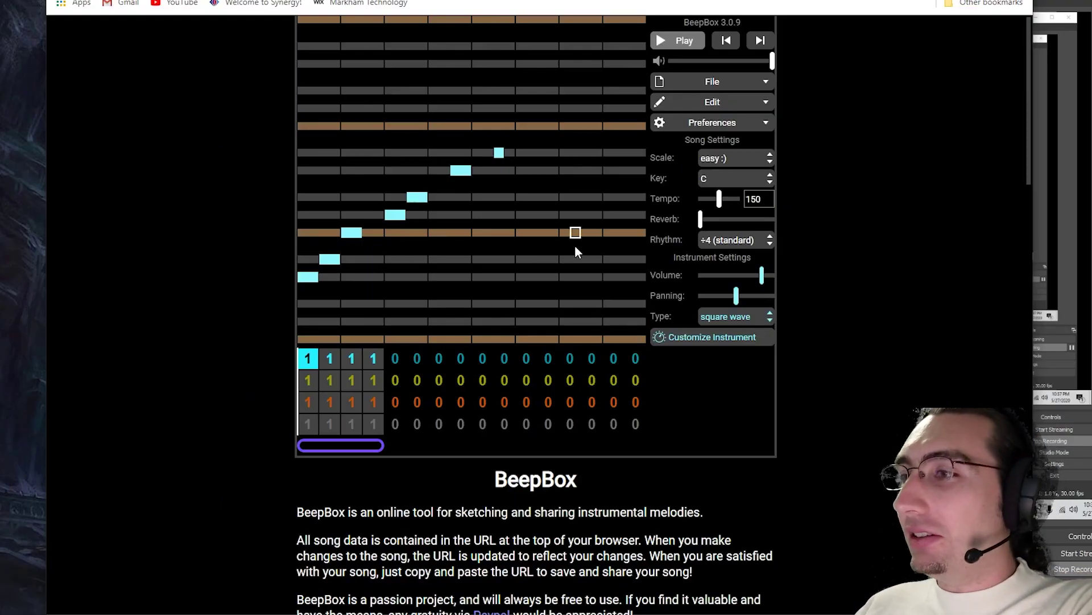
{"action": "left_click", "coordinate": [734, 316]}
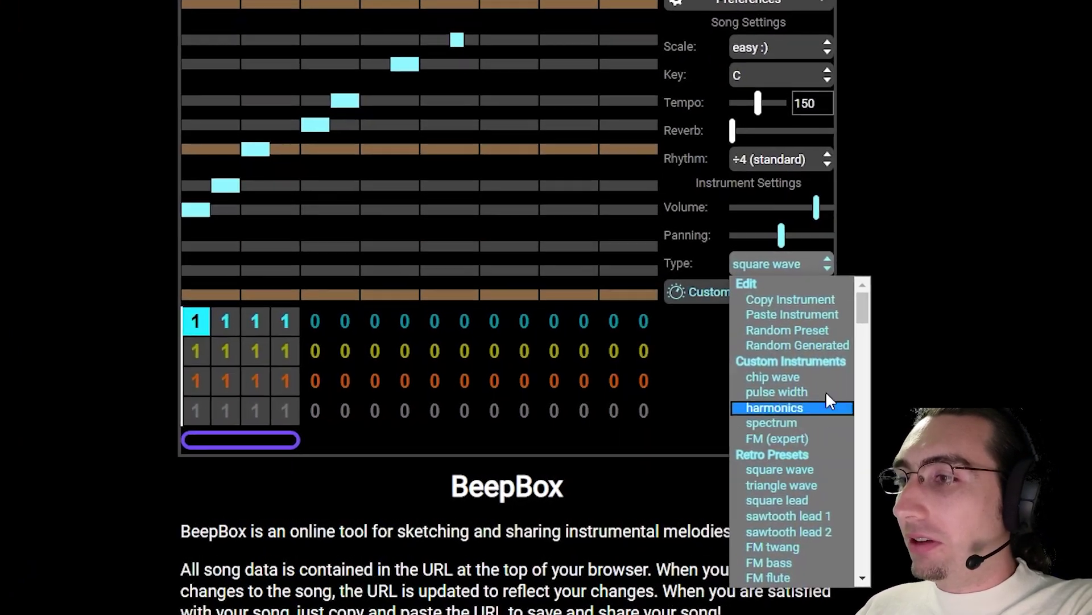
{"action": "left_click", "coordinate": [828, 475]}
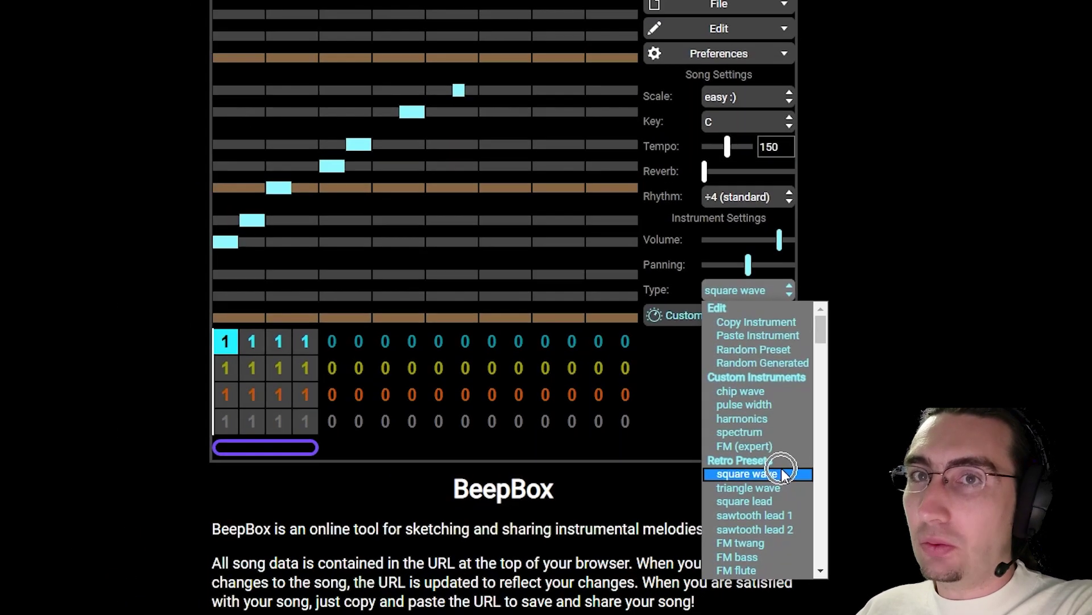
{"action": "left_click", "coordinate": [756, 472]}
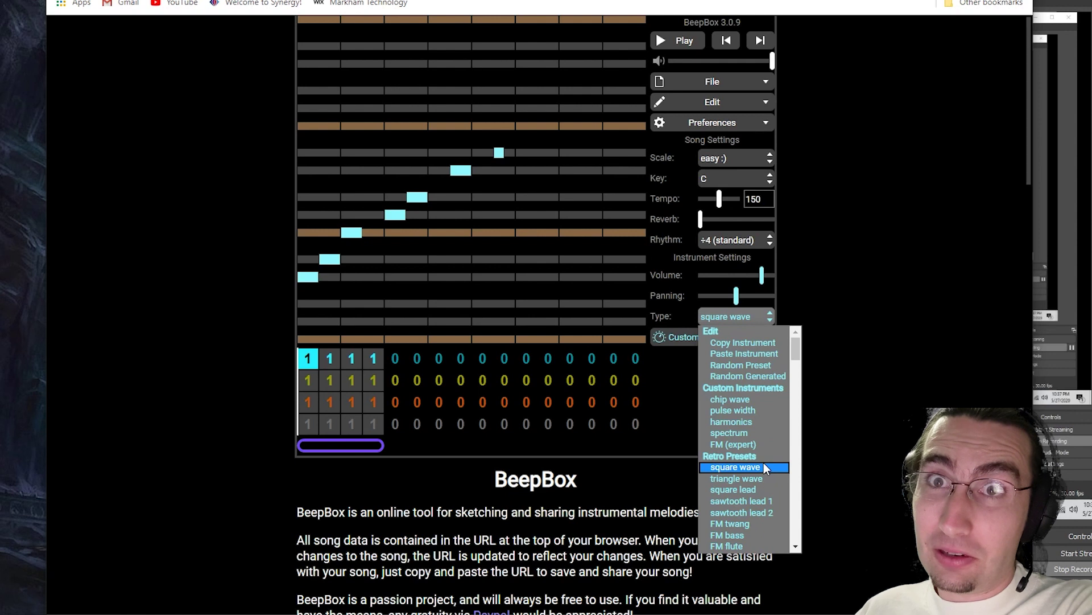
{"action": "left_click", "coordinate": [763, 465]}
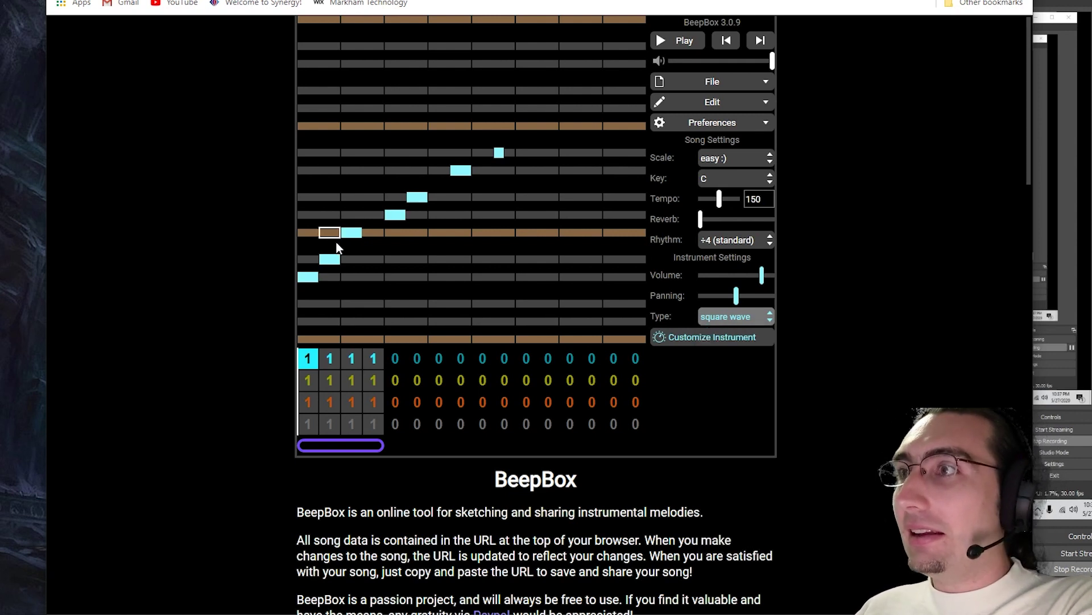
- Play the square-wave melody, then add, lengthen and remove a test note near the bar's end
{"action": "left_click", "coordinate": [667, 42]}
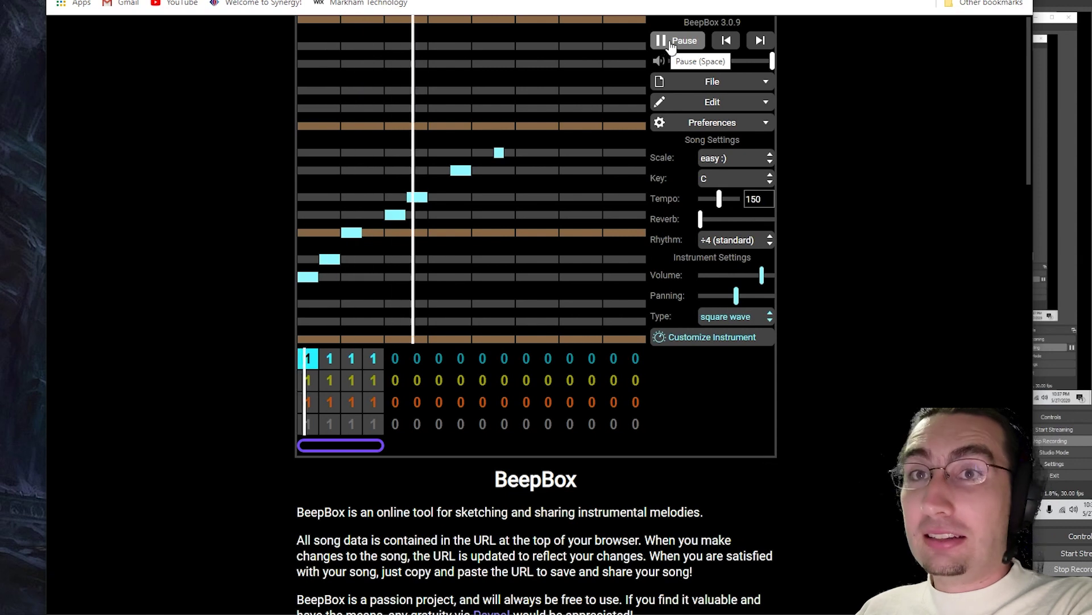
{"action": "key", "text": "space"}
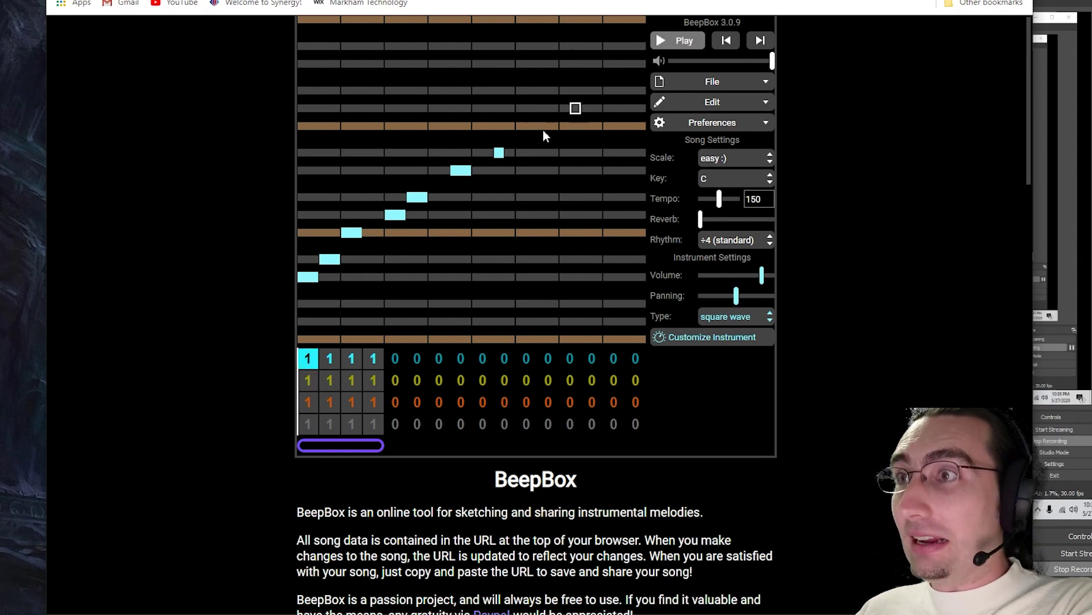
{"action": "left_click", "coordinate": [522, 126]}
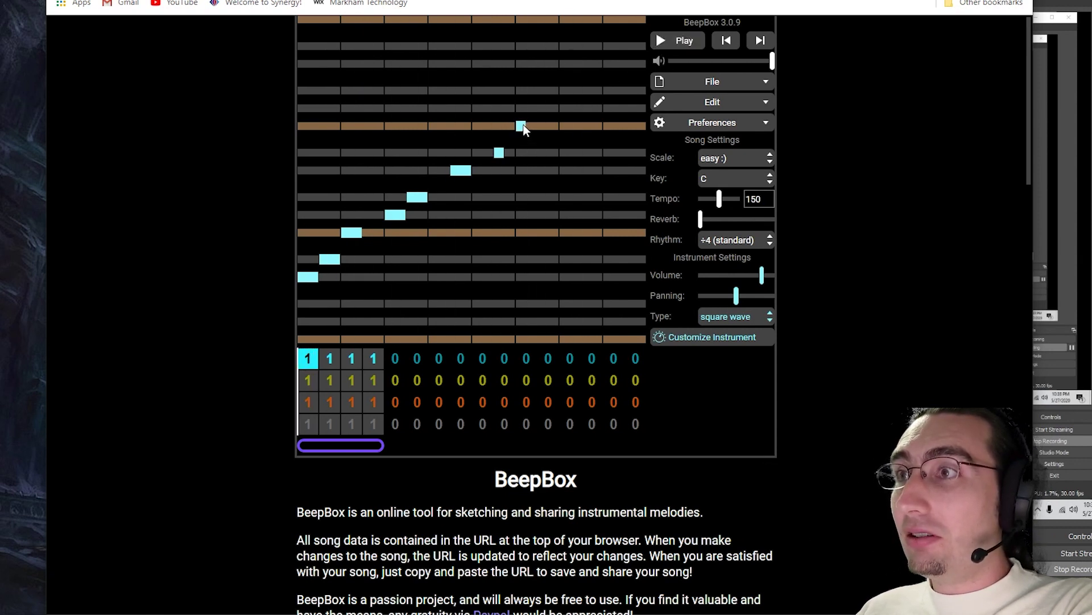
{"action": "left_click_drag", "start_coordinate": [524, 126], "coordinate": [555, 125]}
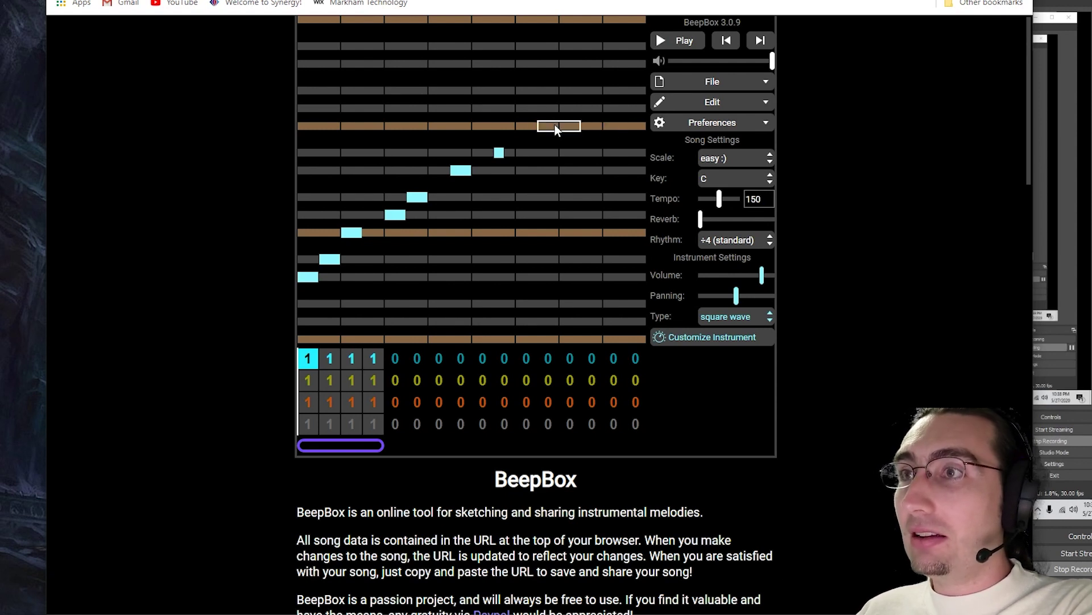
{"action": "left_click", "coordinate": [555, 125]}
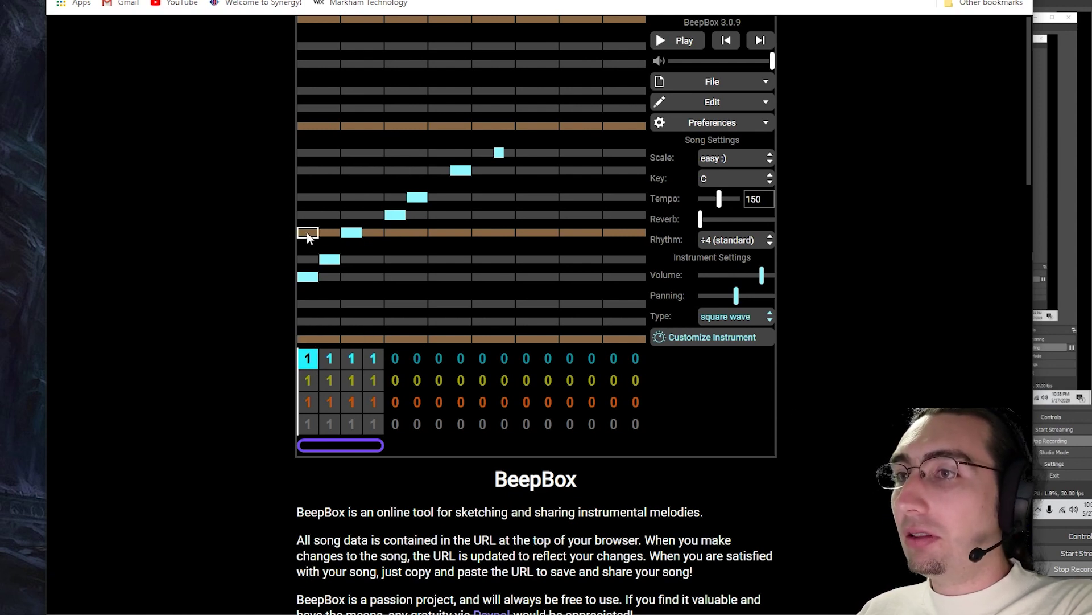
- Delete the opening low note and two more melody notes from the pattern
{"action": "left_click", "coordinate": [307, 277]}
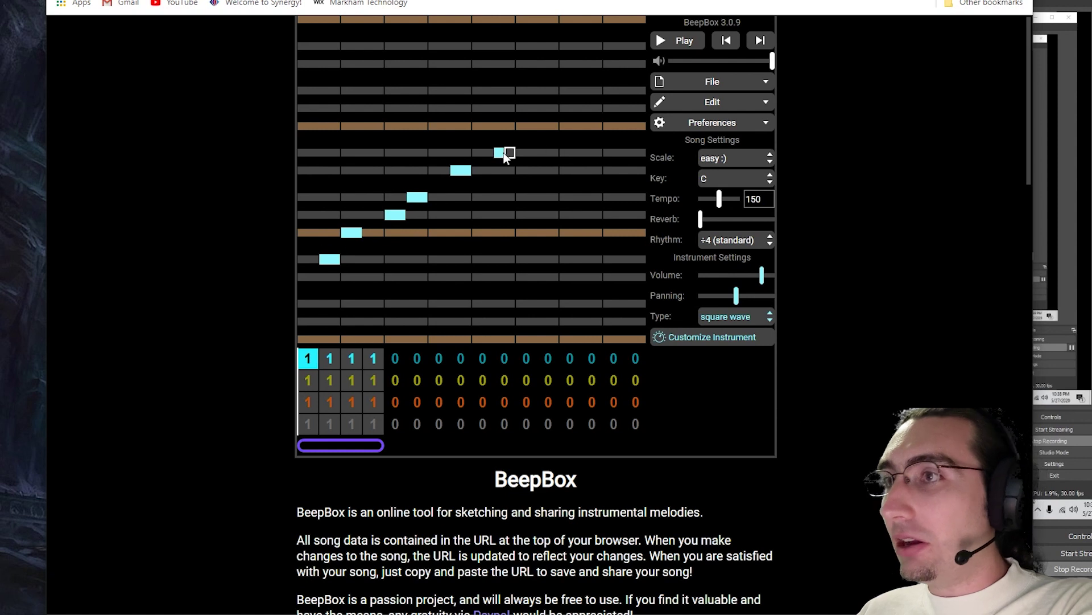
{"action": "left_click", "coordinate": [424, 197]}
{"action": "left_click", "coordinate": [395, 215]}
{"action": "left_click", "coordinate": [351, 232]}
{"action": "left_click", "coordinate": [323, 260]}
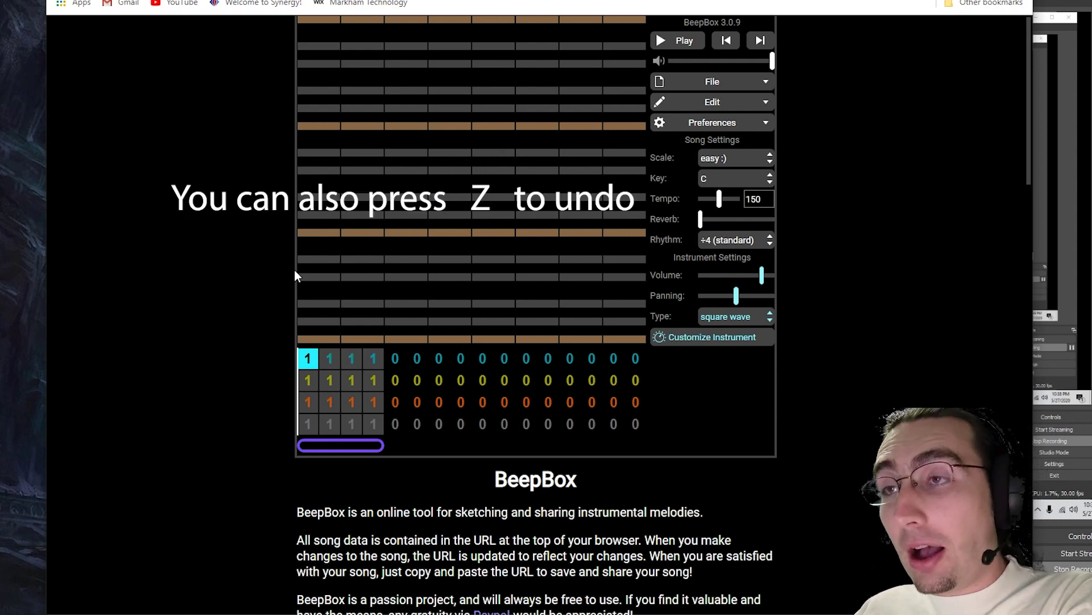
{"action": "left_click", "coordinate": [303, 234]}
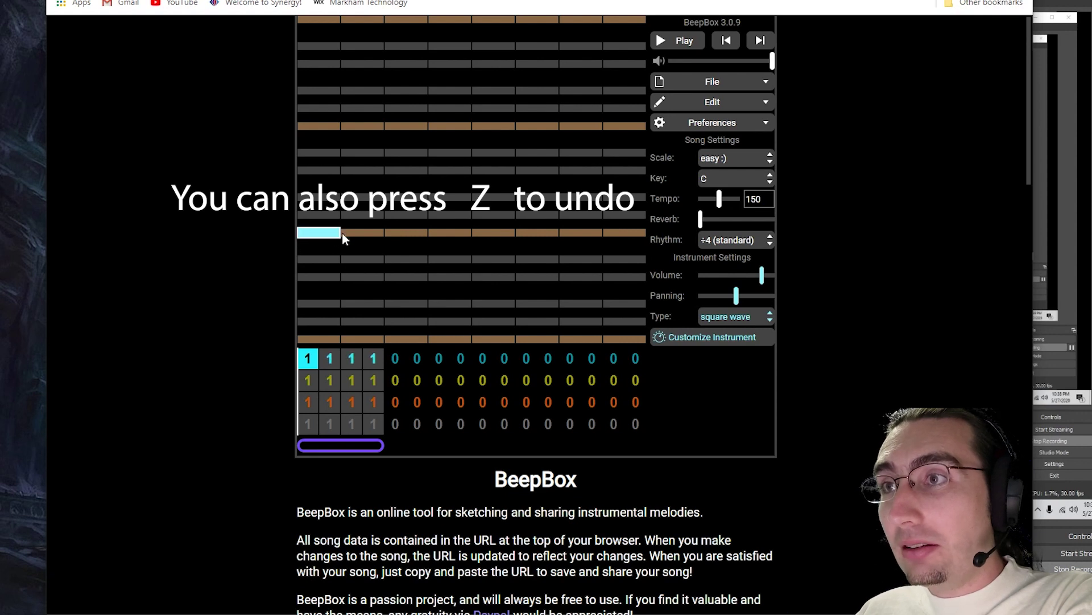
{"action": "left_click", "coordinate": [360, 233]}
{"action": "left_click", "coordinate": [406, 232]}
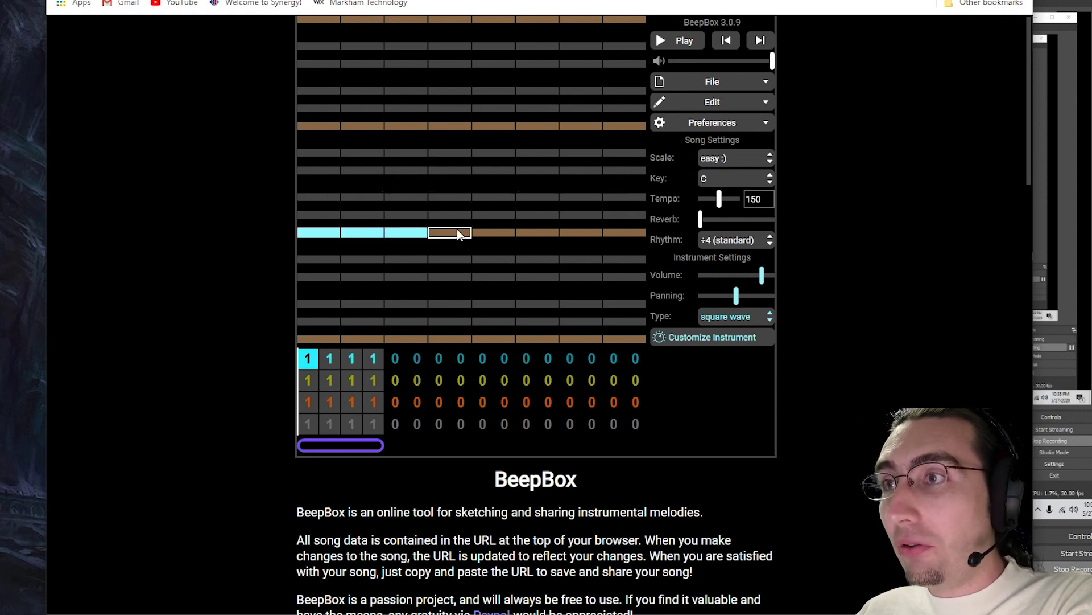
{"action": "left_click", "coordinate": [457, 232]}
{"action": "left_click", "coordinate": [493, 233]}
{"action": "left_click", "coordinate": [535, 231]}
{"action": "left_click", "coordinate": [575, 231]}
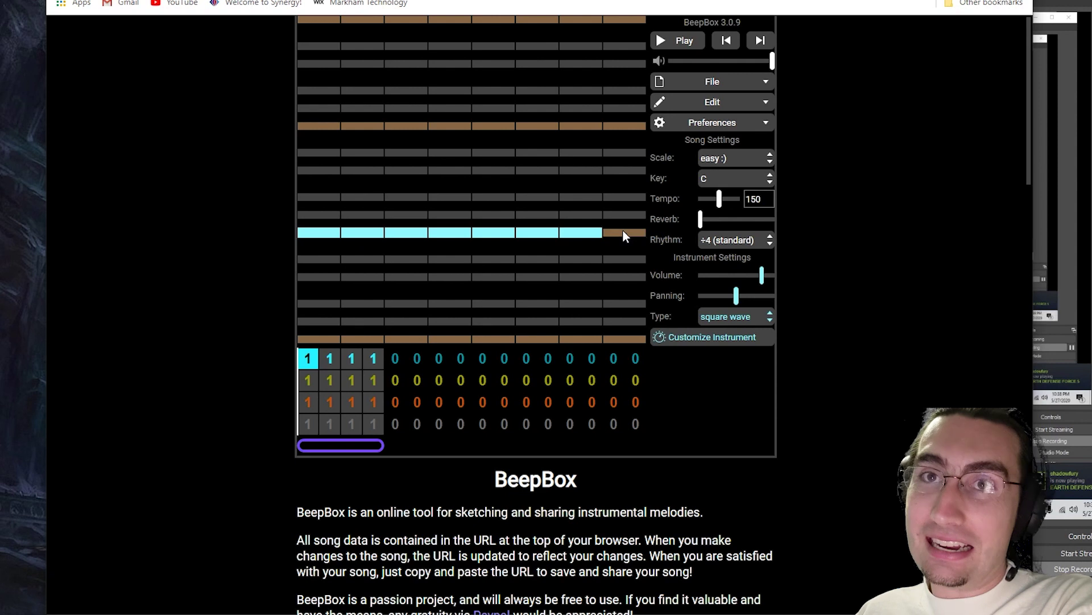
{"action": "left_click", "coordinate": [623, 231]}
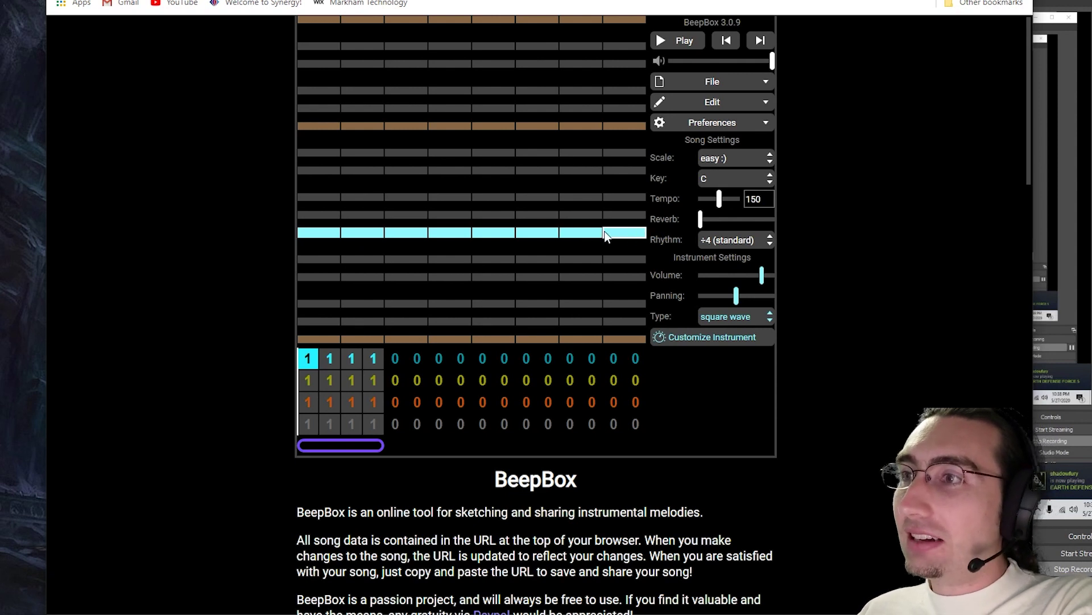
{"action": "left_click_drag", "start_coordinate": [583, 237], "coordinate": [323, 237]}
{"action": "left_click", "coordinate": [323, 238]}
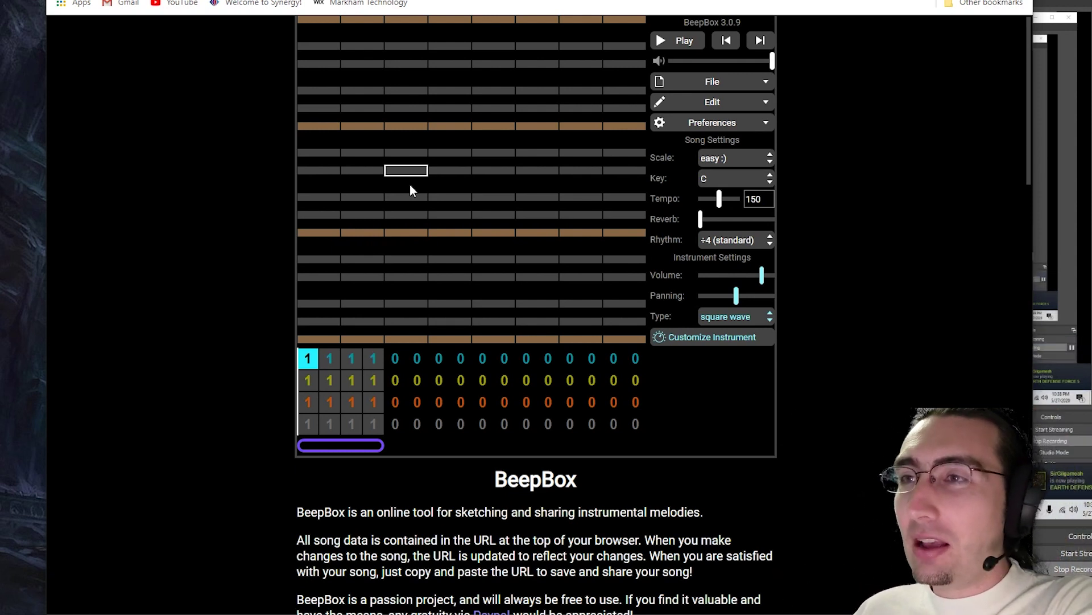
{"action": "left_click", "coordinate": [326, 234]}
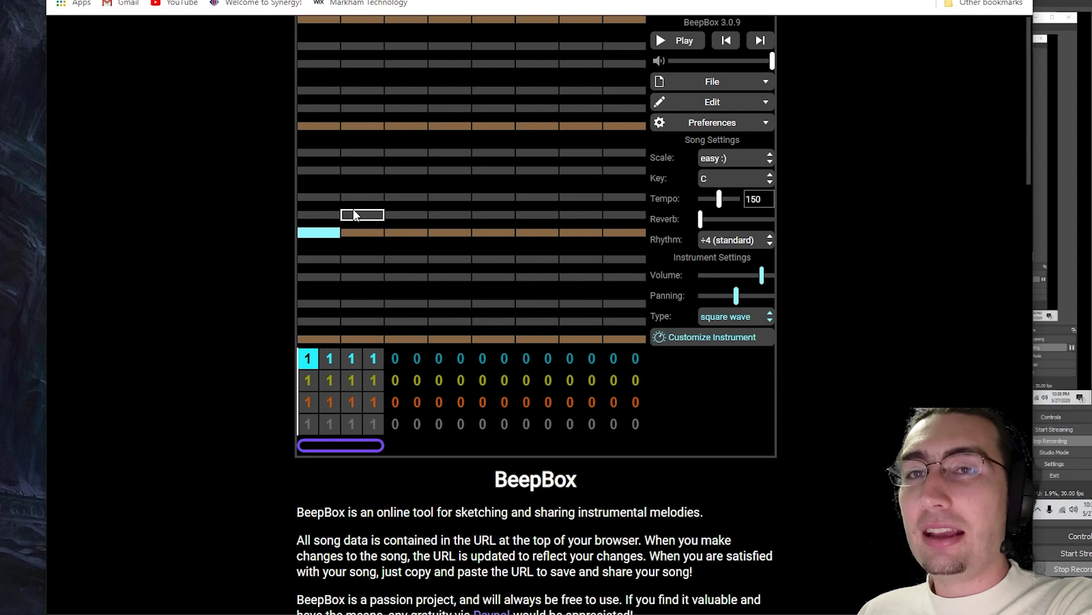
{"action": "left_click", "coordinate": [324, 237]}
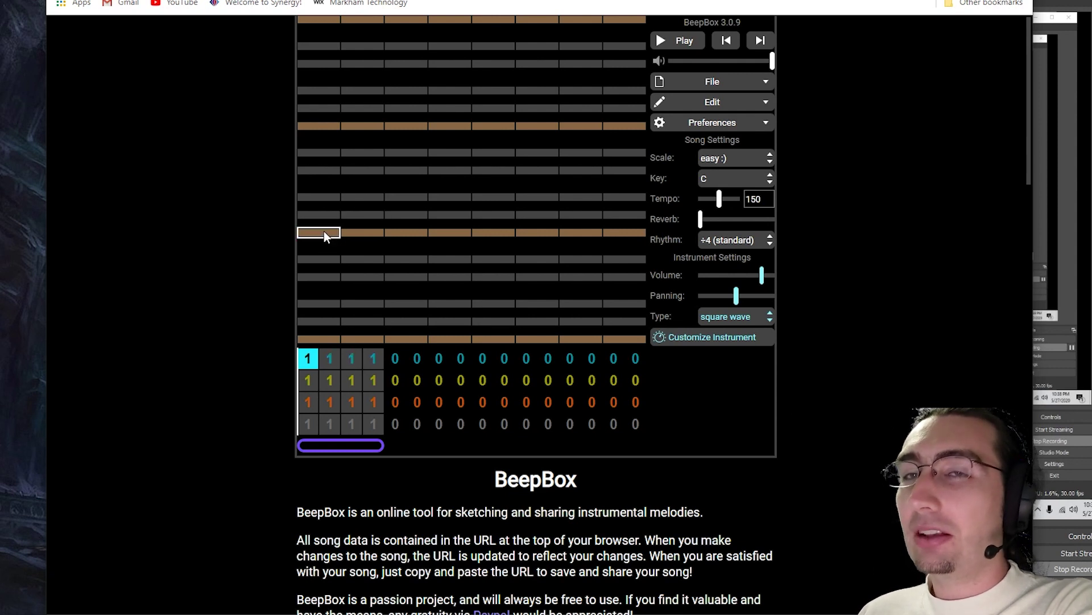
{"action": "left_click", "coordinate": [761, 245]}
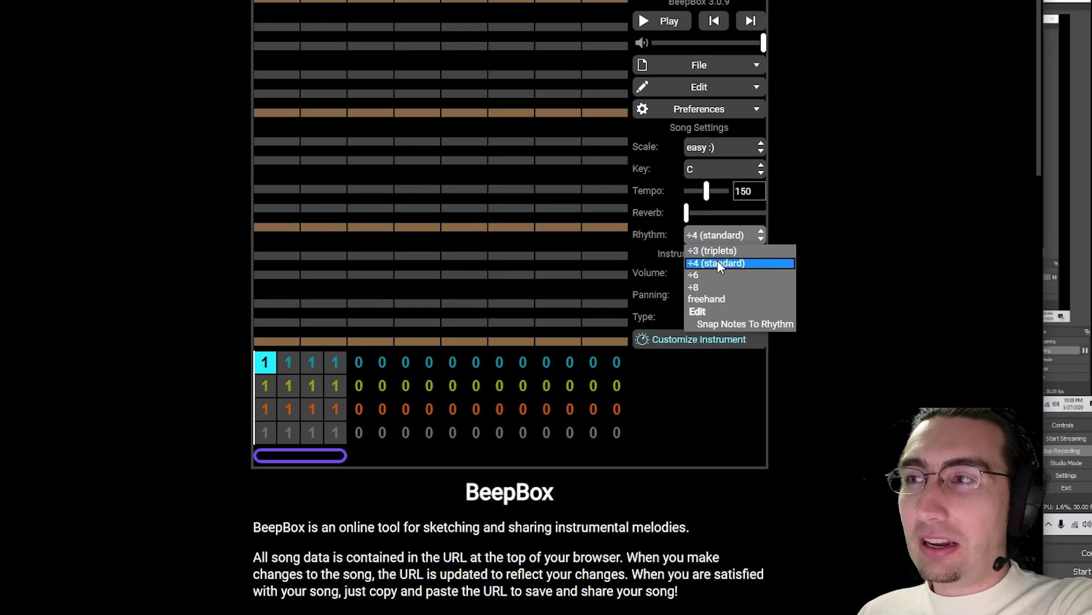
- Leave the rhythm at ÷4 (standard) and bring up the Scale choices
{"action": "left_click", "coordinate": [630, 239]}
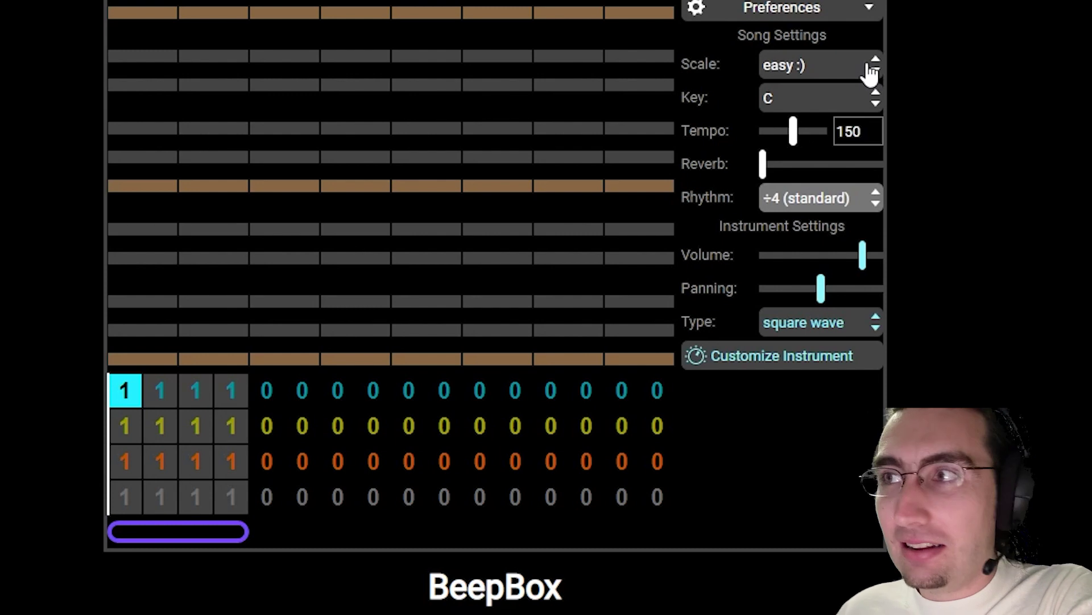
{"action": "left_click", "coordinate": [871, 73]}
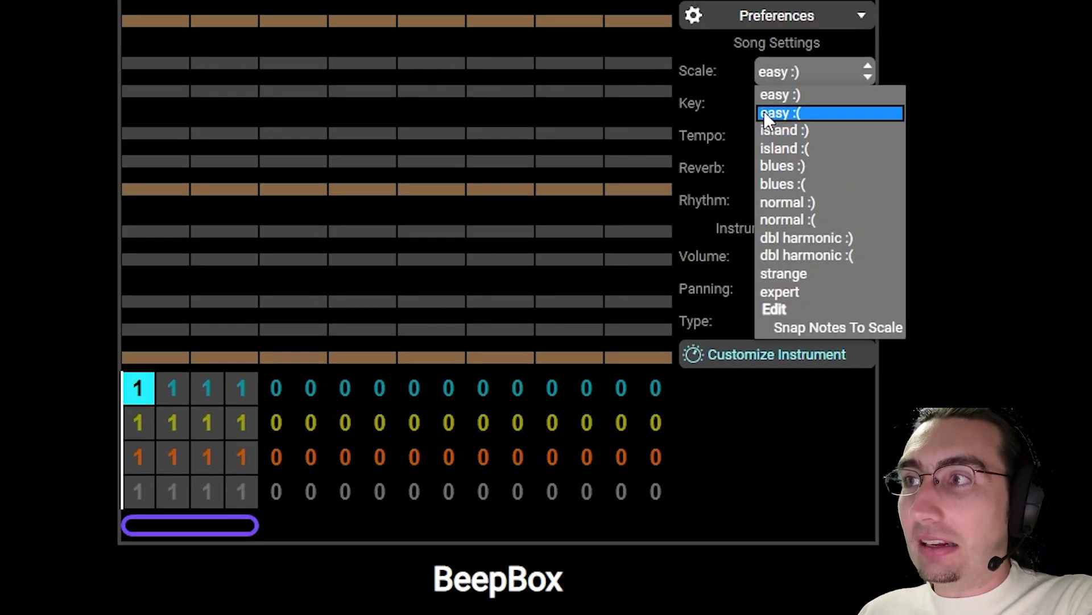
- Switch the scale to easy :( and write three notes, bending the three-beat note to slide down
{"action": "left_click", "coordinate": [726, 170]}
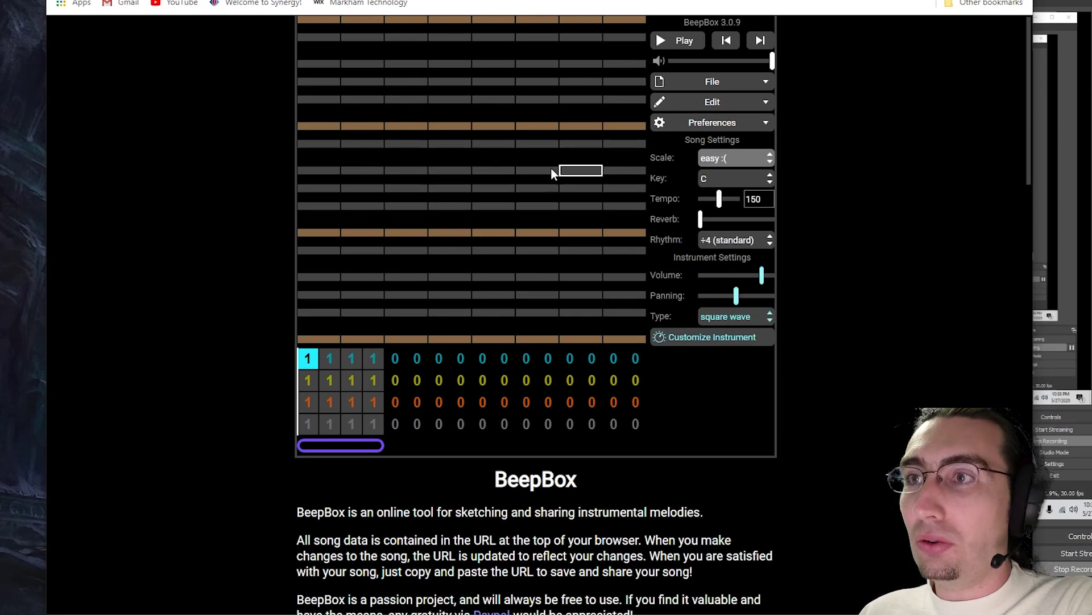
{"action": "left_click", "coordinate": [309, 233]}
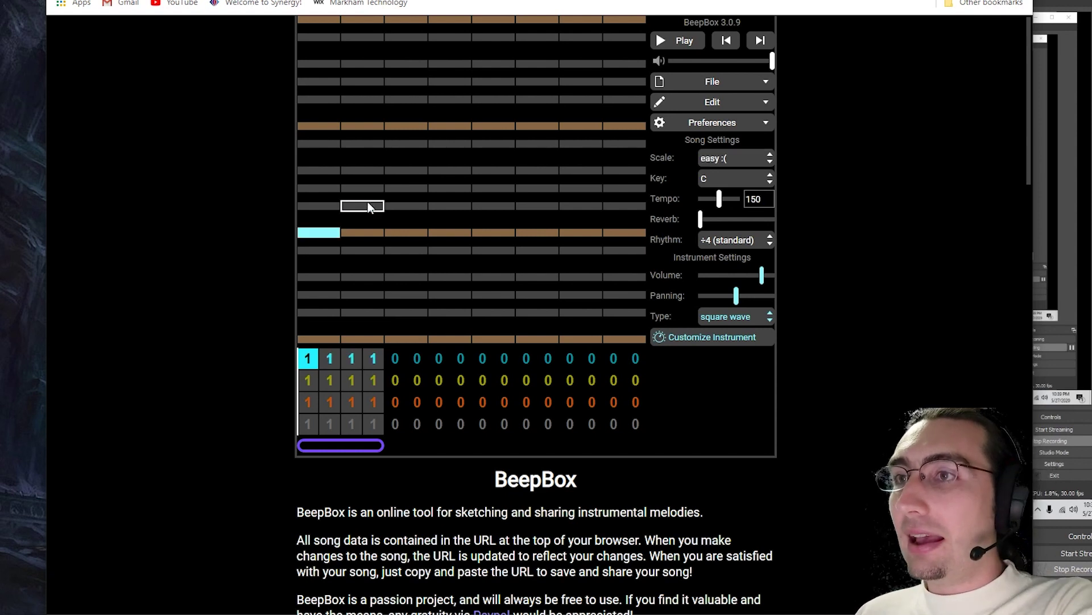
{"action": "key", "text": "ctrl+z"}
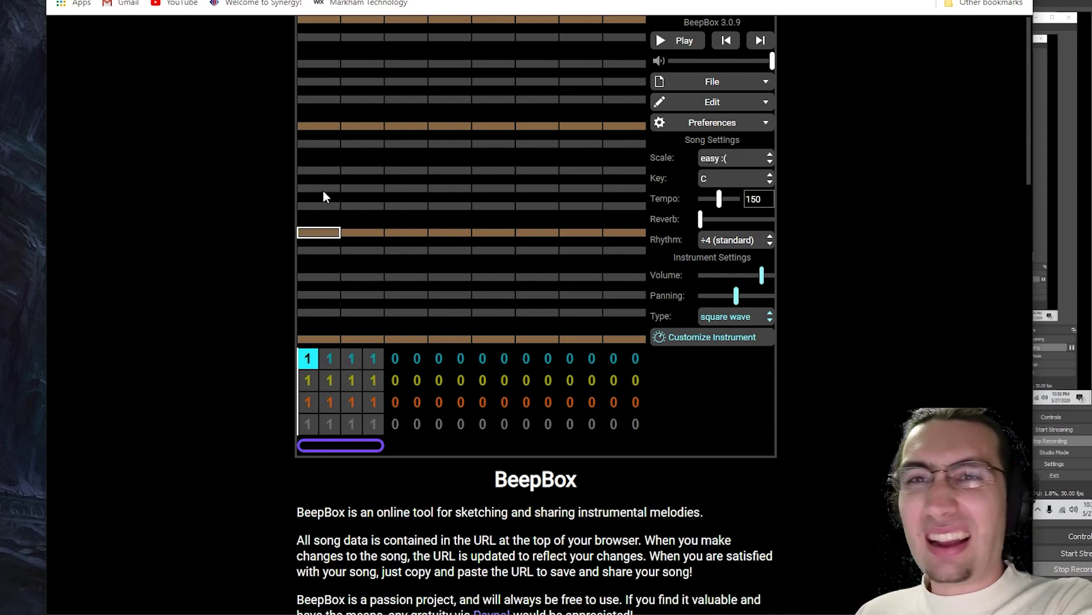
{"action": "left_click", "coordinate": [300, 134]}
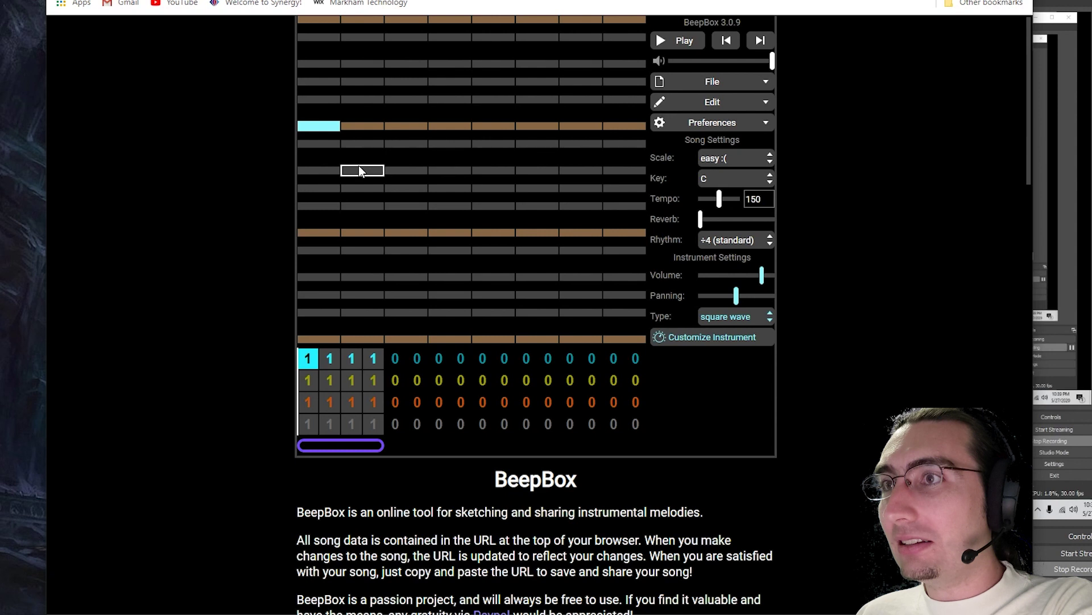
{"action": "left_click_drag", "start_coordinate": [359, 171], "coordinate": [446, 175]}
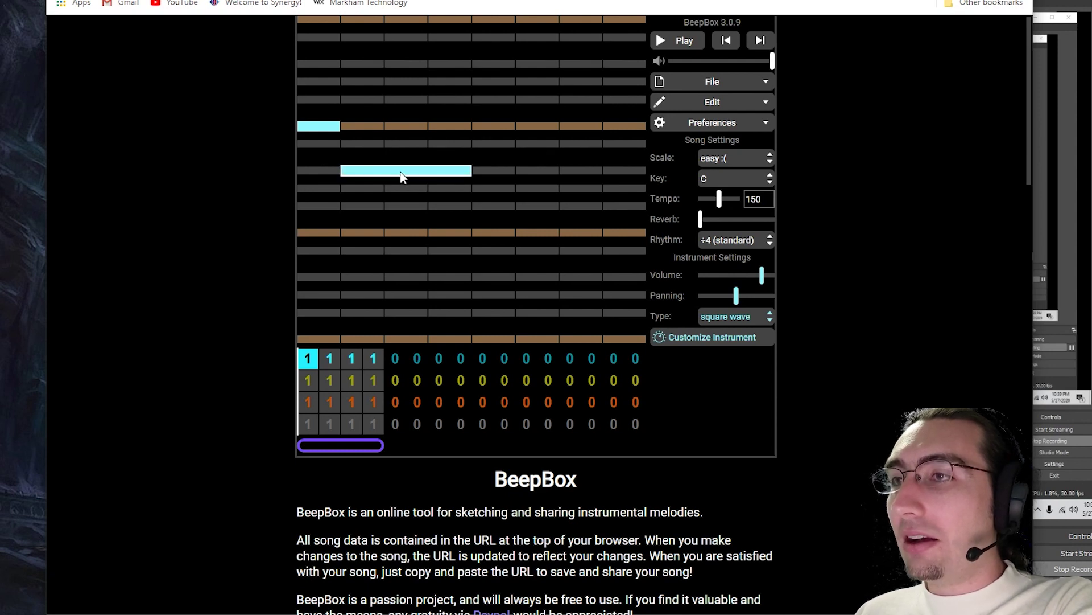
{"action": "left_click_drag", "start_coordinate": [408, 169], "coordinate": [452, 234]}
{"action": "left_click", "coordinate": [533, 230]}
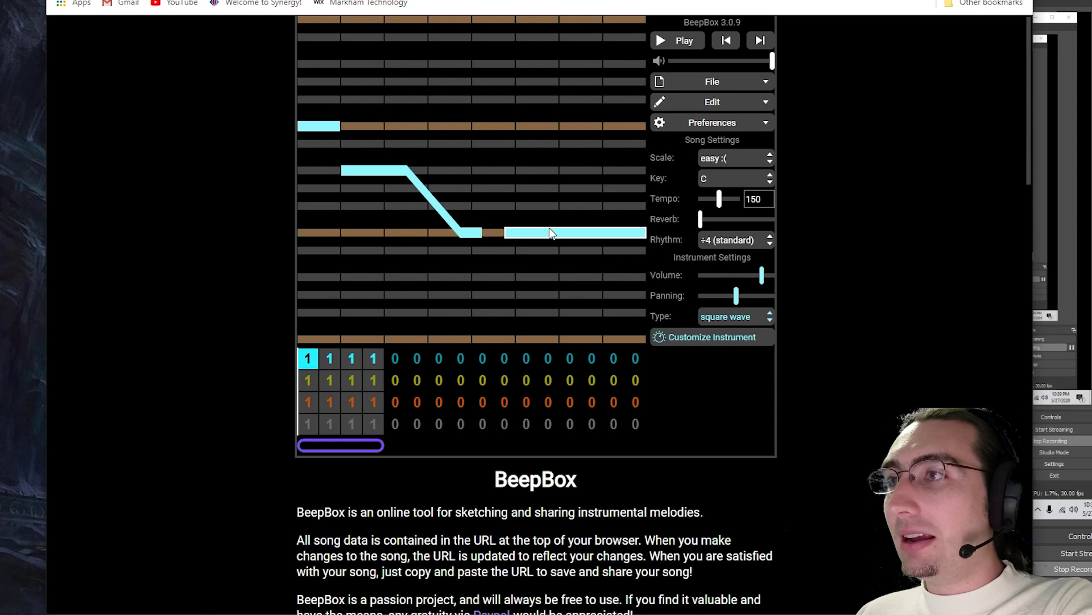
- Audition the melody, shorten the closing note by one beat, and play it again
{"action": "left_click", "coordinate": [667, 42]}
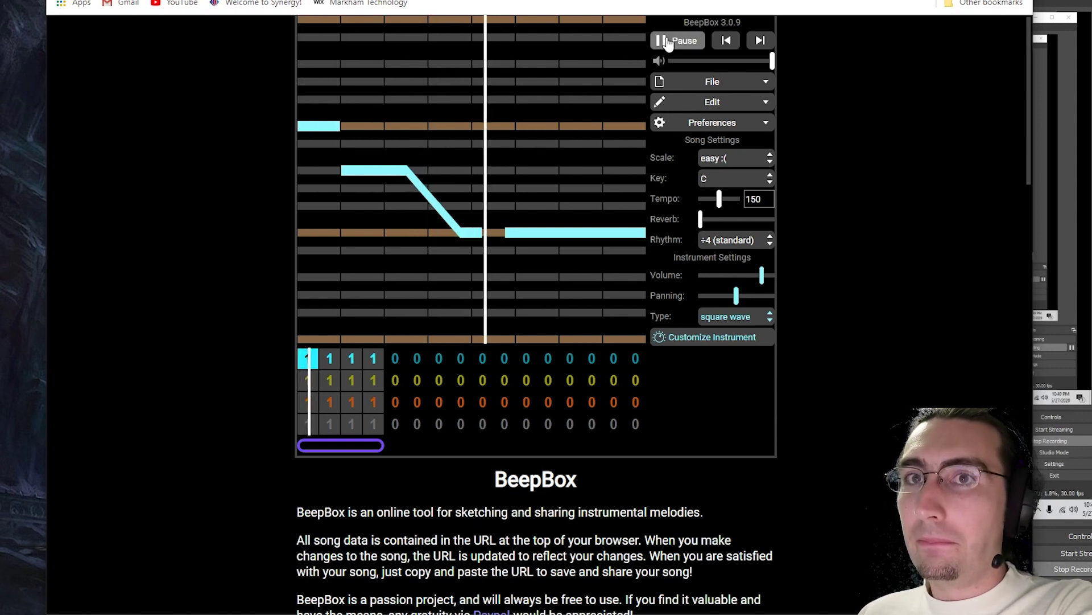
{"action": "left_click", "coordinate": [676, 43]}
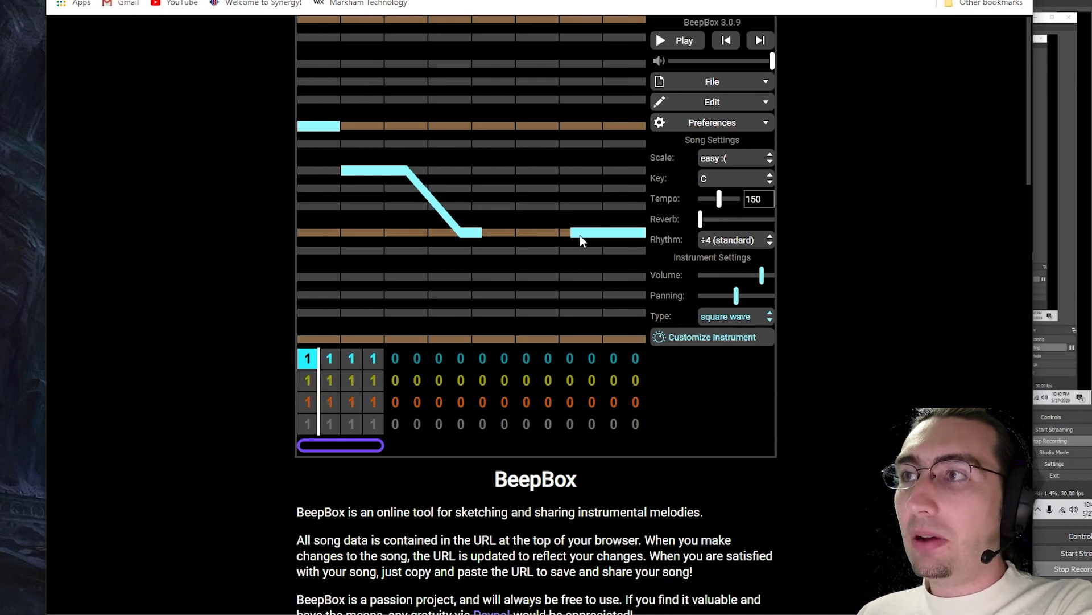
{"action": "left_click", "coordinate": [678, 46]}
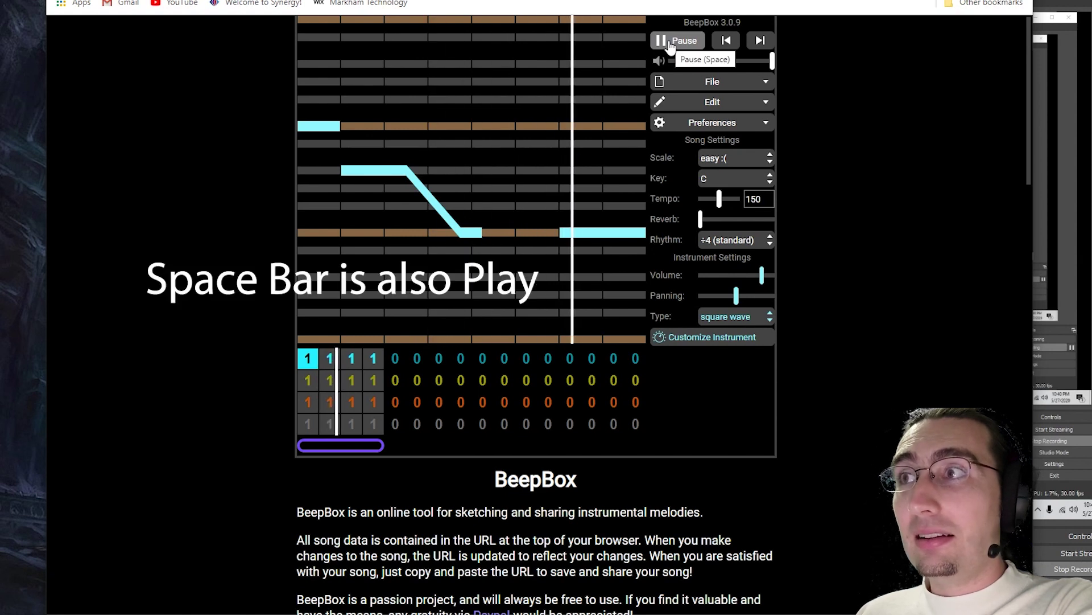
{"action": "left_click", "coordinate": [671, 47]}
{"action": "left_click", "coordinate": [580, 234]}
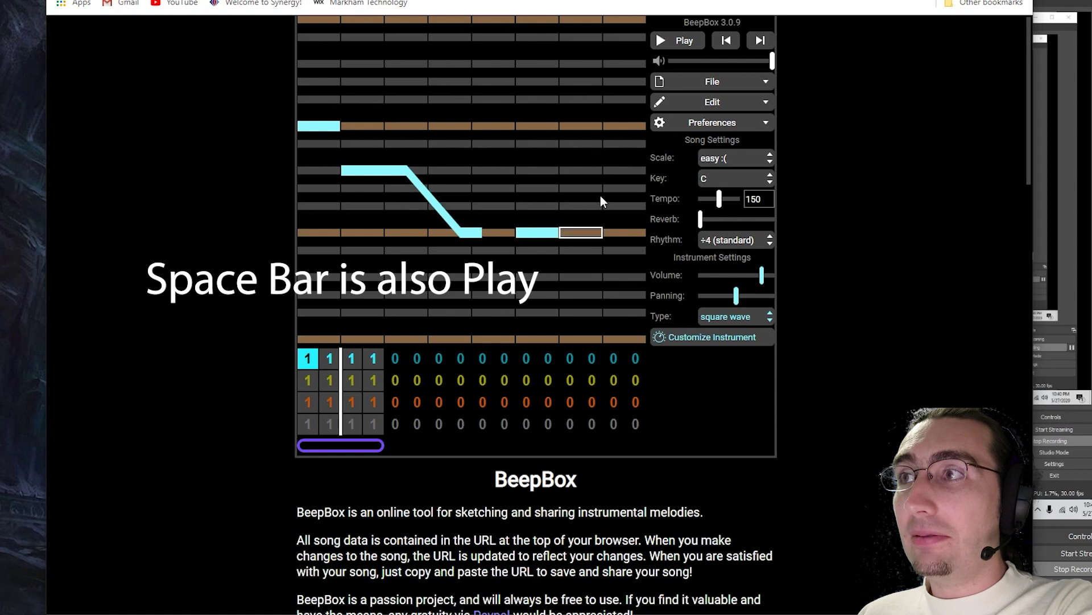
{"action": "left_click", "coordinate": [677, 41]}
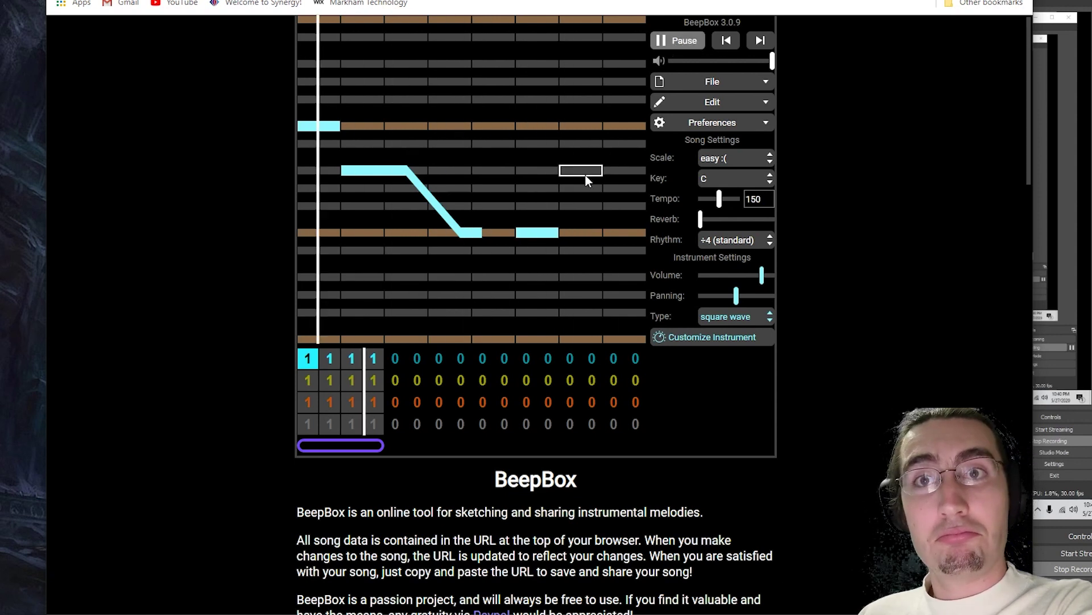
- Stop playback, select channel 1 bar 2, and set the loop back to four bars
{"action": "left_click", "coordinate": [679, 42]}
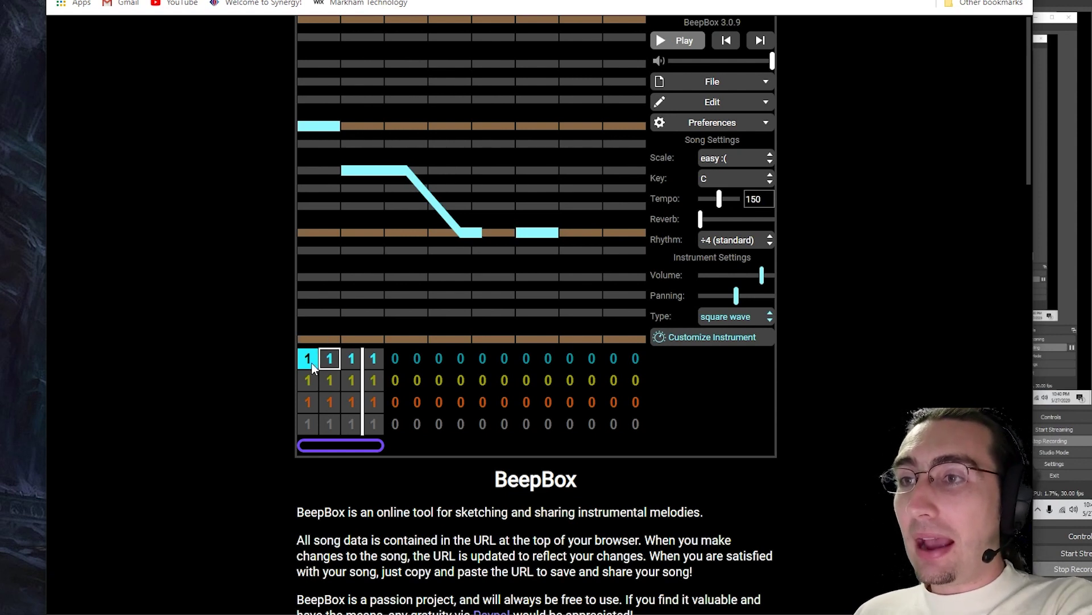
{"action": "left_click", "coordinate": [327, 359]}
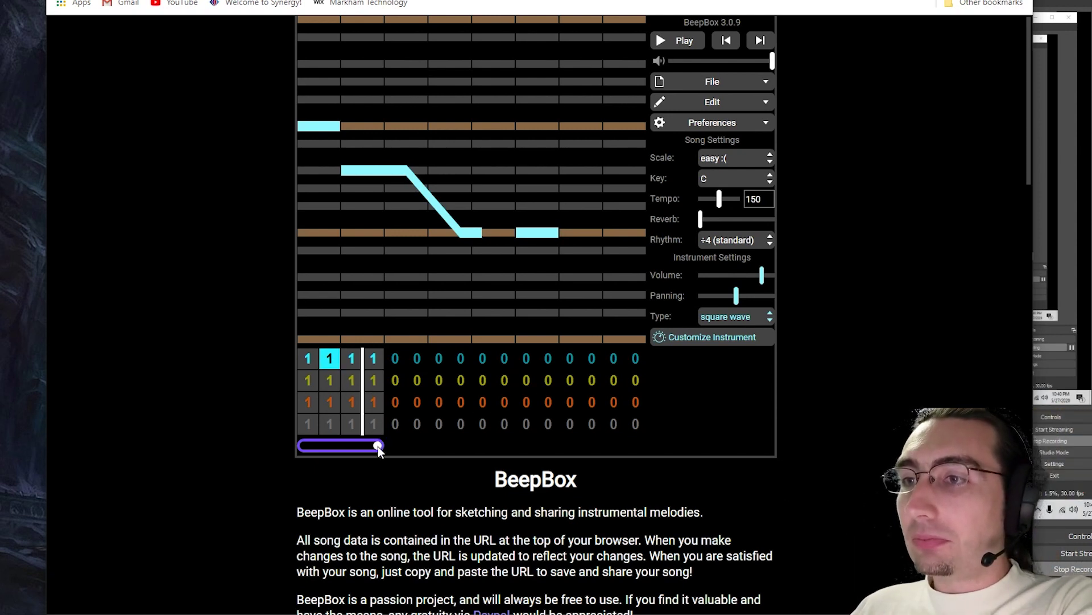
{"action": "left_click_drag", "start_coordinate": [378, 446], "coordinate": [332, 449]}
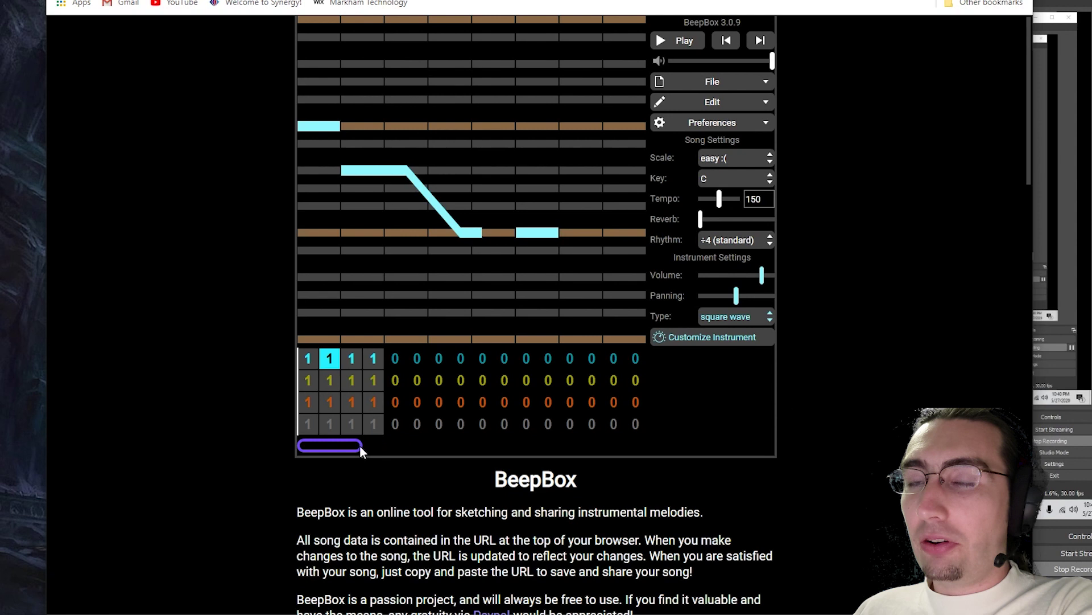
{"action": "left_click_drag", "start_coordinate": [361, 446], "coordinate": [383, 445]}
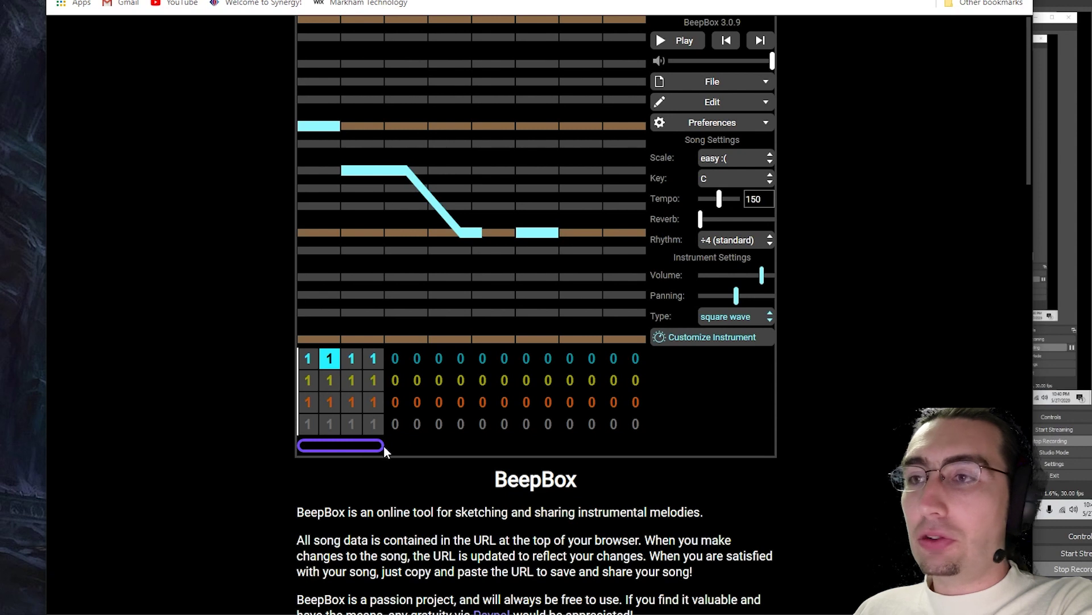
- Step bar 2's pattern number up and back, leaving it on pattern 1
{"action": "left_click", "coordinate": [336, 354]}
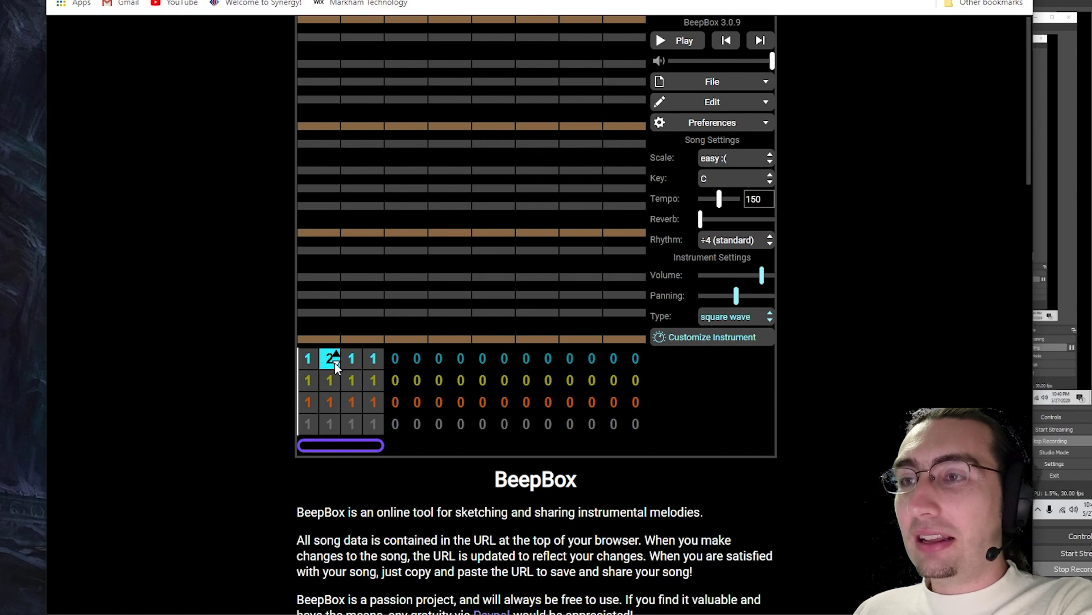
{"action": "left_click", "coordinate": [335, 364]}
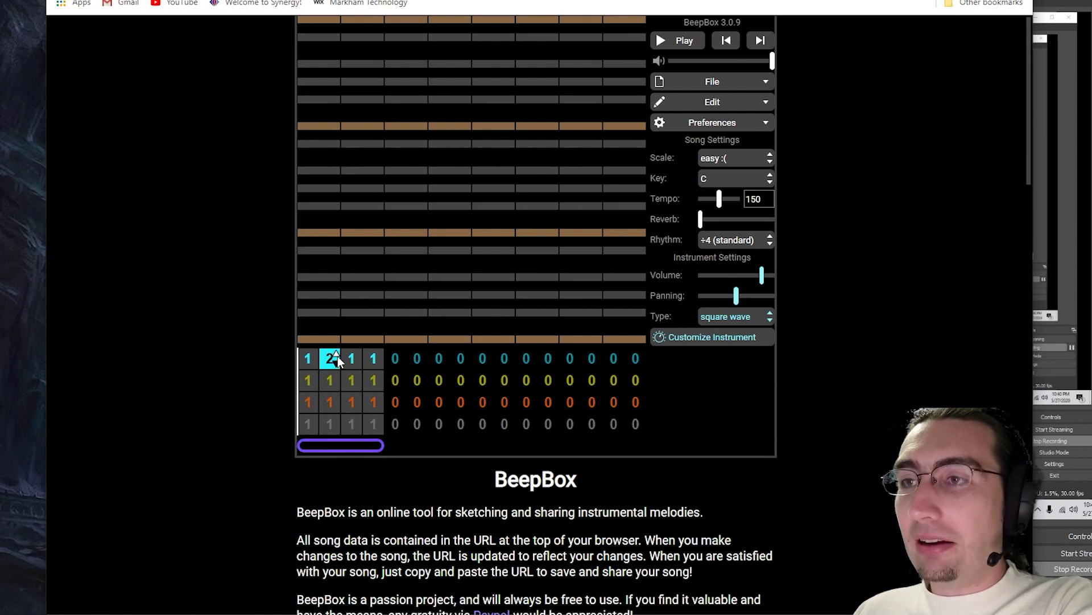
{"action": "left_click", "coordinate": [337, 363]}
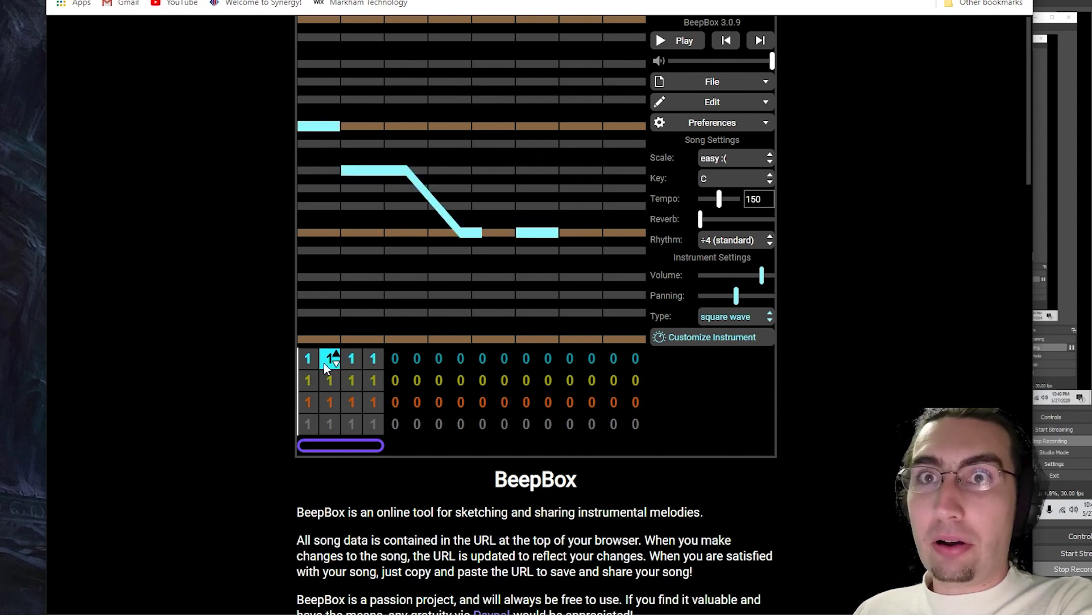
- Set the lead channel's second bar to pattern 2 and place a note in it
{"action": "left_click", "coordinate": [337, 363]}
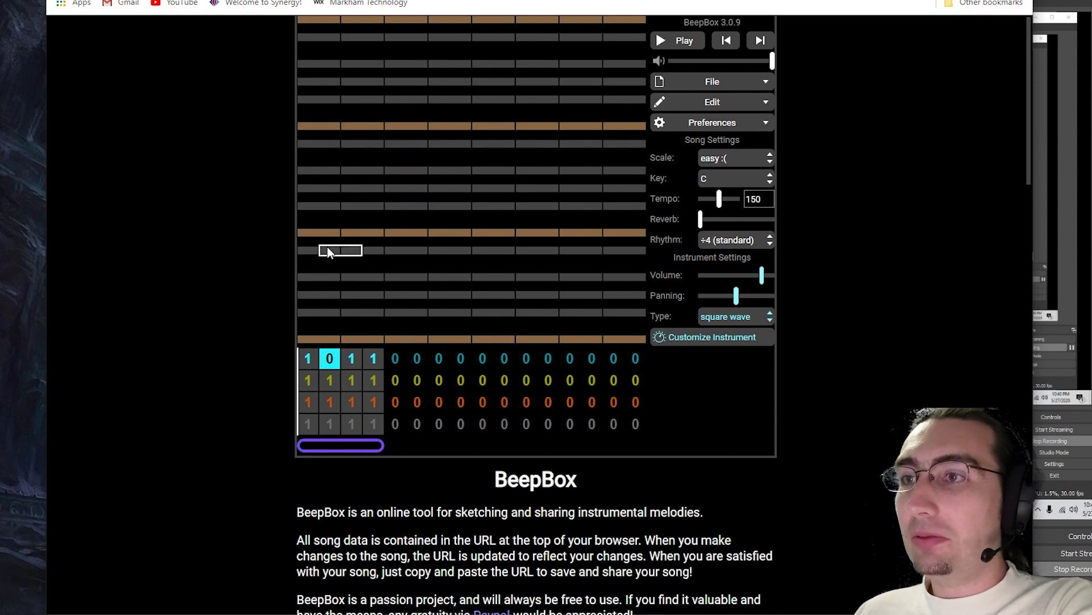
{"action": "left_click", "coordinate": [337, 356]}
{"action": "left_click", "coordinate": [336, 356]}
{"action": "left_click", "coordinate": [353, 361]}
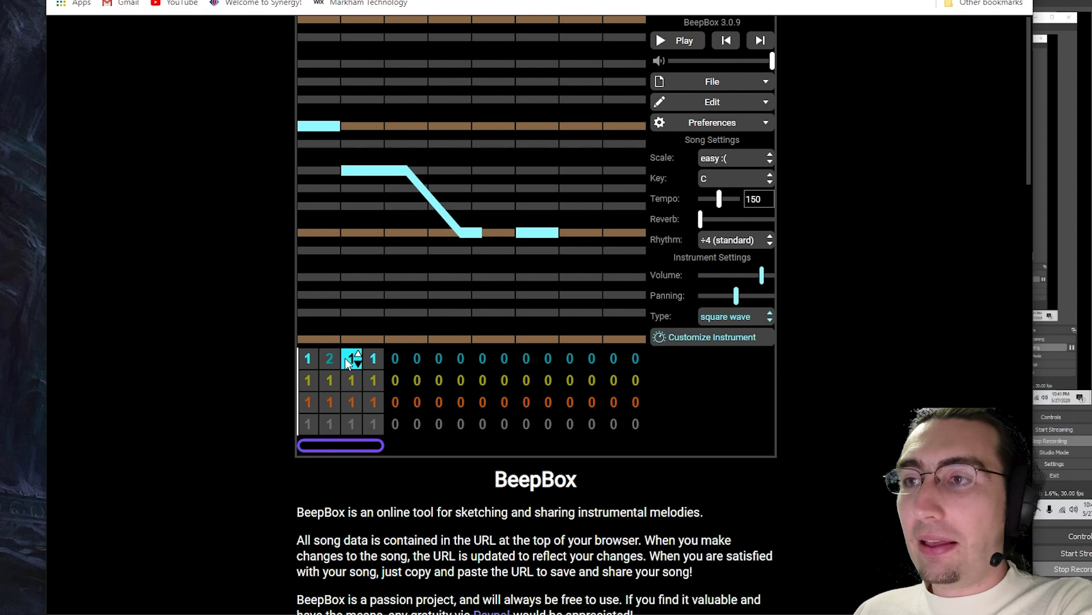
{"action": "left_click", "coordinate": [380, 357]}
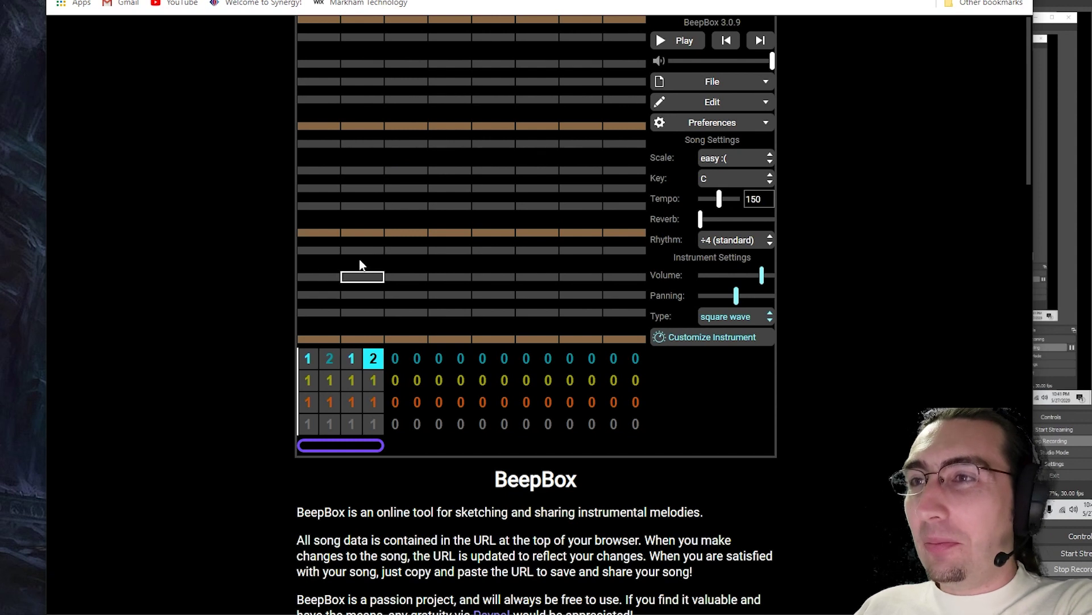
{"action": "left_click", "coordinate": [316, 233]}
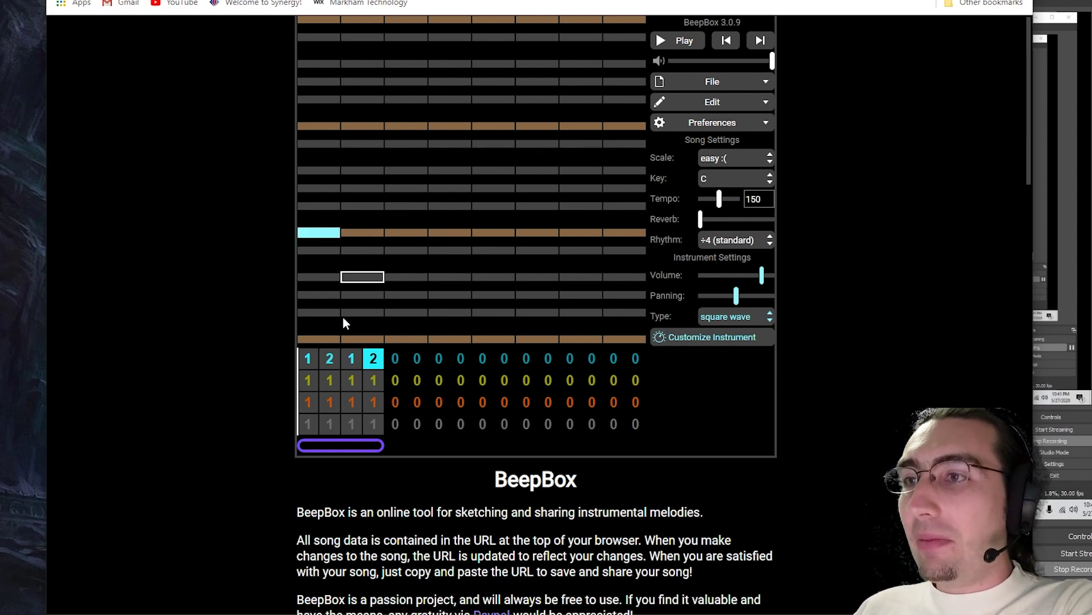
- Compare patterns 1 and 2 across the lead bars and give bars 3 and 4 their own patterns
{"action": "left_click", "coordinate": [336, 359]}
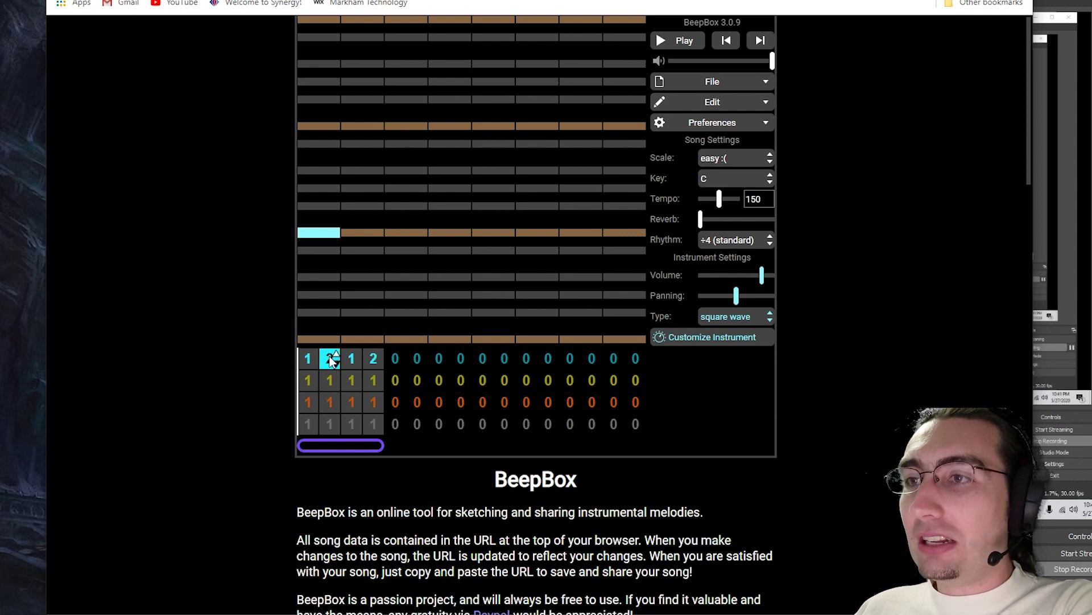
{"action": "left_click", "coordinate": [311, 361]}
{"action": "left_click", "coordinate": [344, 359]}
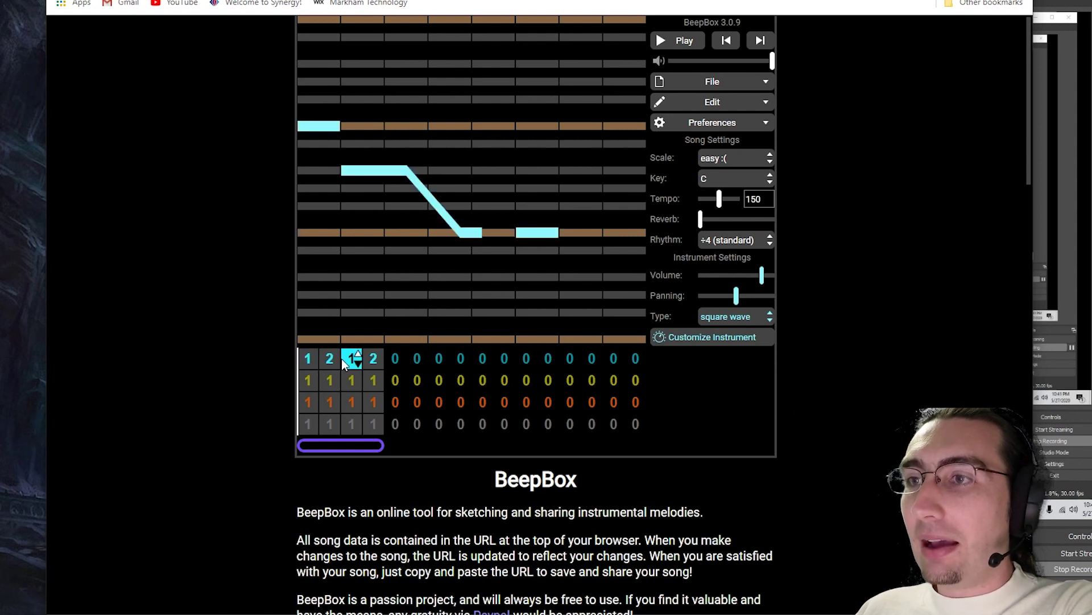
{"action": "left_click", "coordinate": [327, 358]}
{"action": "left_click", "coordinate": [307, 360]}
{"action": "left_click", "coordinate": [330, 360]}
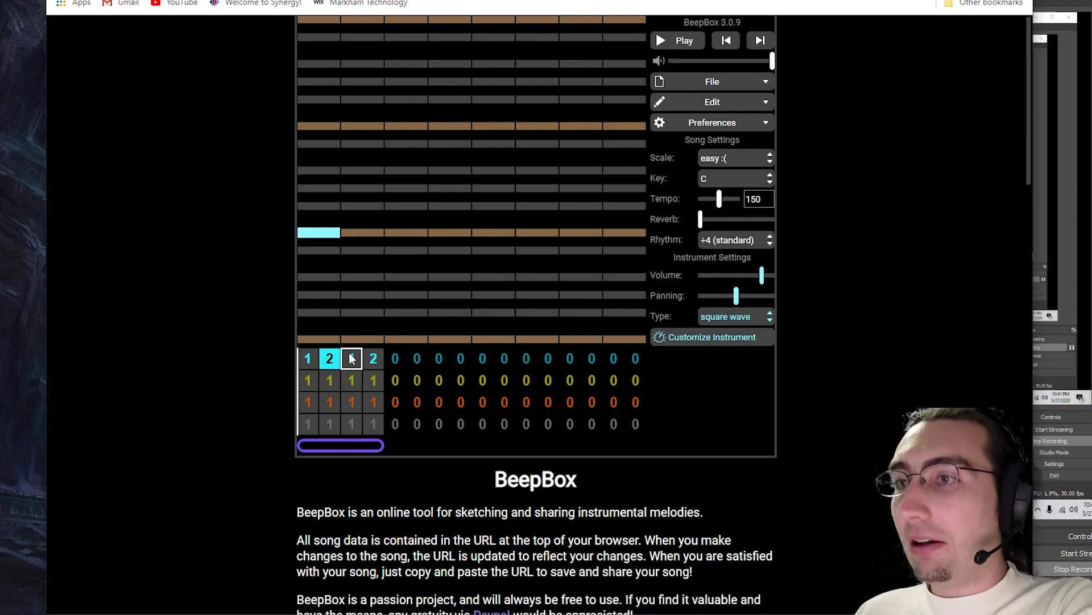
{"action": "left_click", "coordinate": [351, 363]}
- Play the arrangement, then set the lead channel's third bar pattern number with the 4 key
{"action": "left_click", "coordinate": [660, 40]}
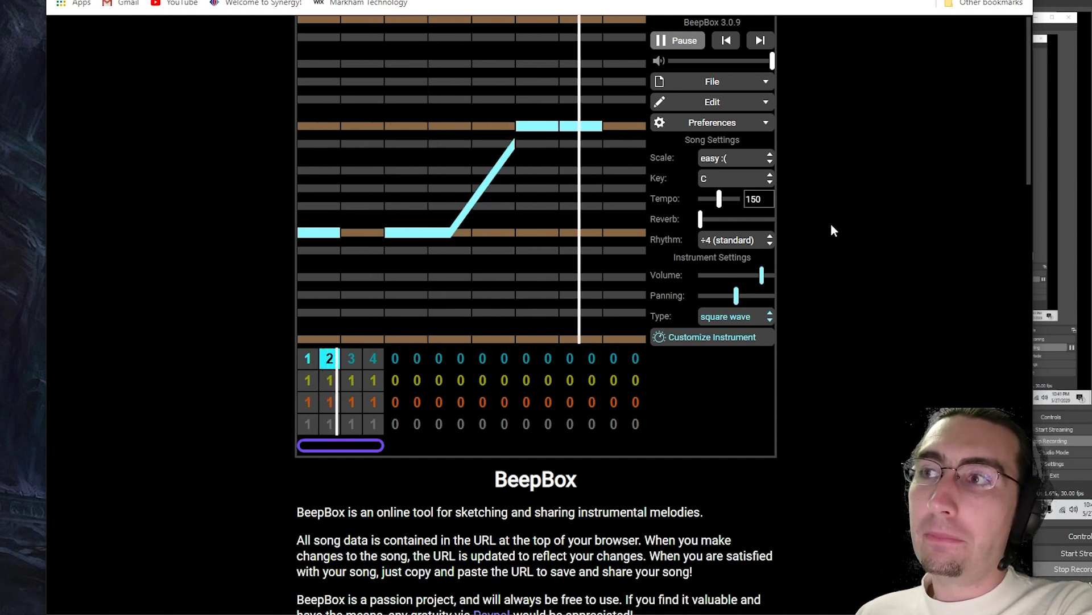
{"action": "key", "text": "space"}
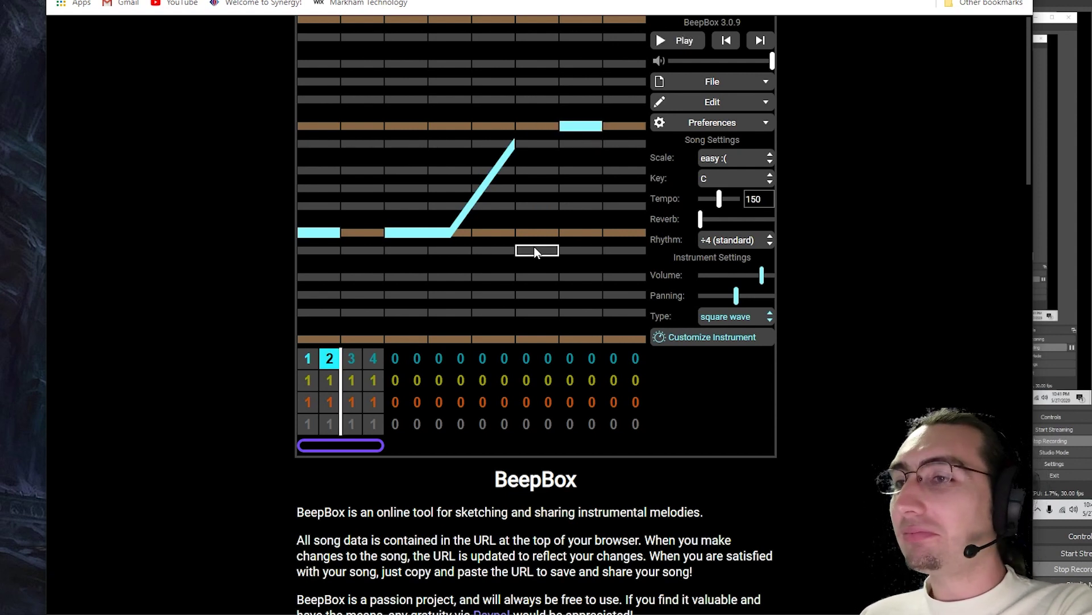
{"action": "left_click", "coordinate": [353, 359]}
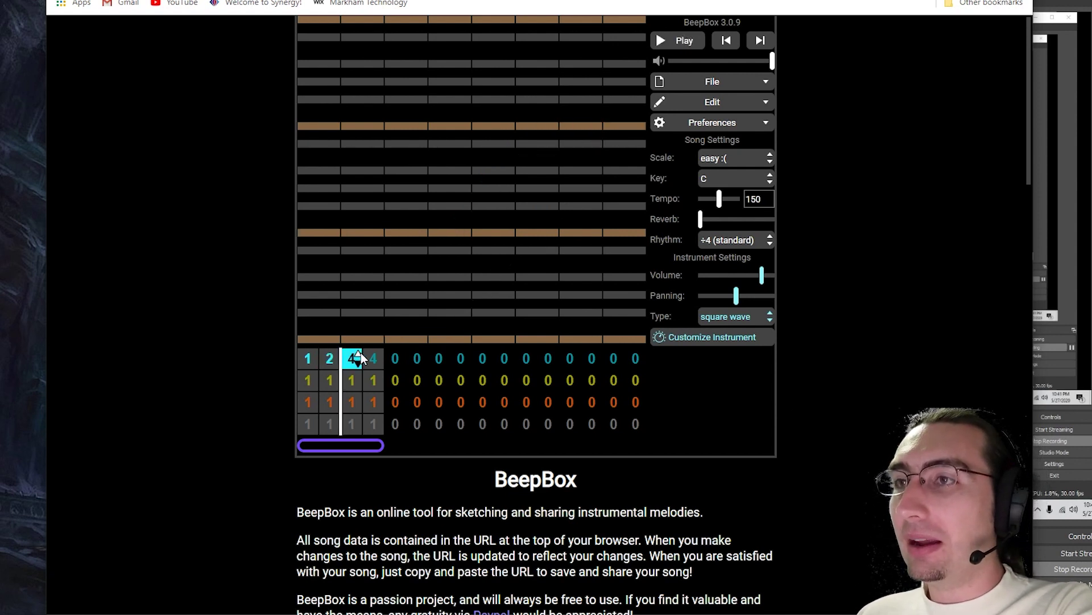
{"action": "key", "text": "4"}
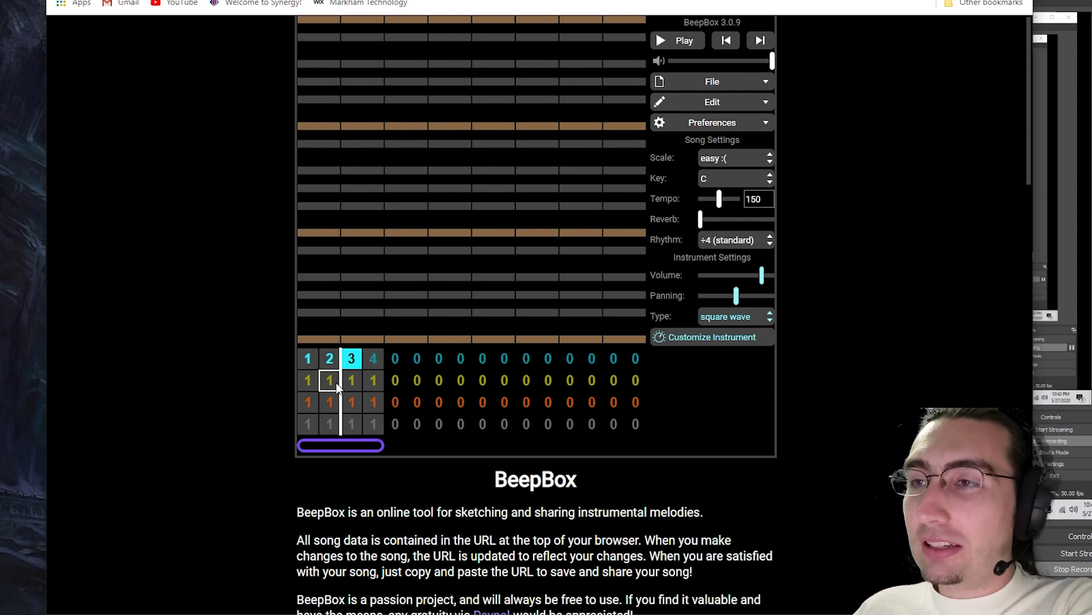
- Write short pad notes in channel 2 bar 1 and stretch the long pad note to the bar's end
{"action": "left_click", "coordinate": [316, 384]}
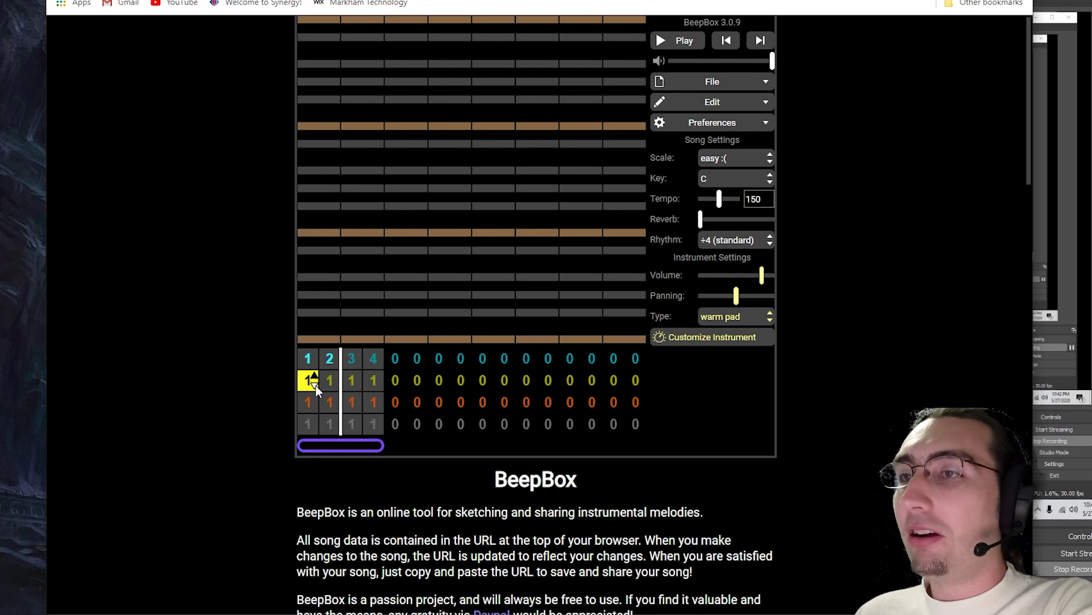
{"action": "left_click", "coordinate": [310, 276]}
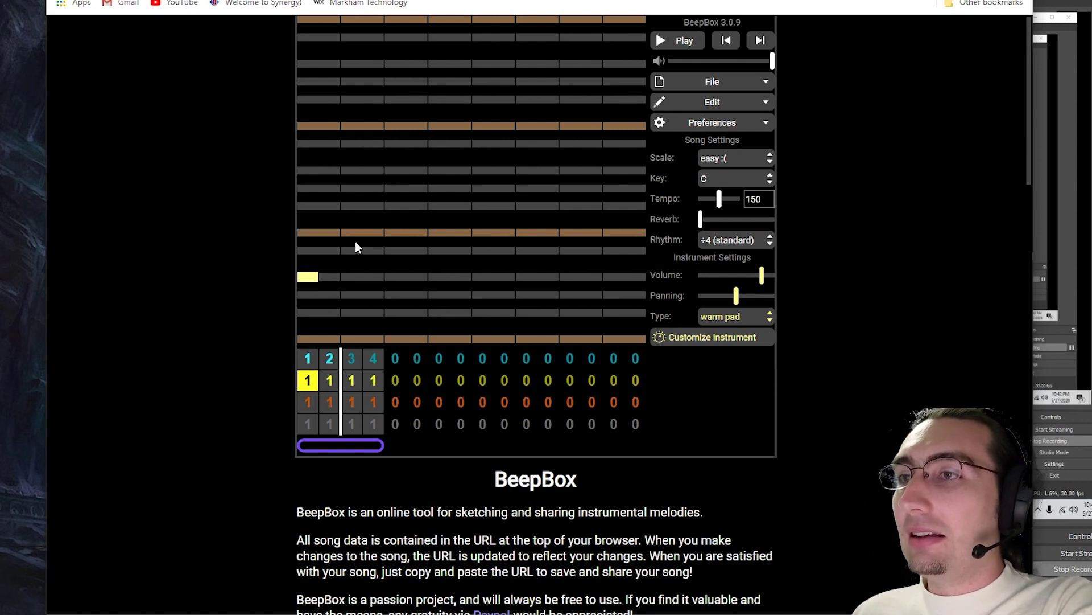
{"action": "left_click", "coordinate": [352, 232]}
{"action": "left_click", "coordinate": [416, 277]}
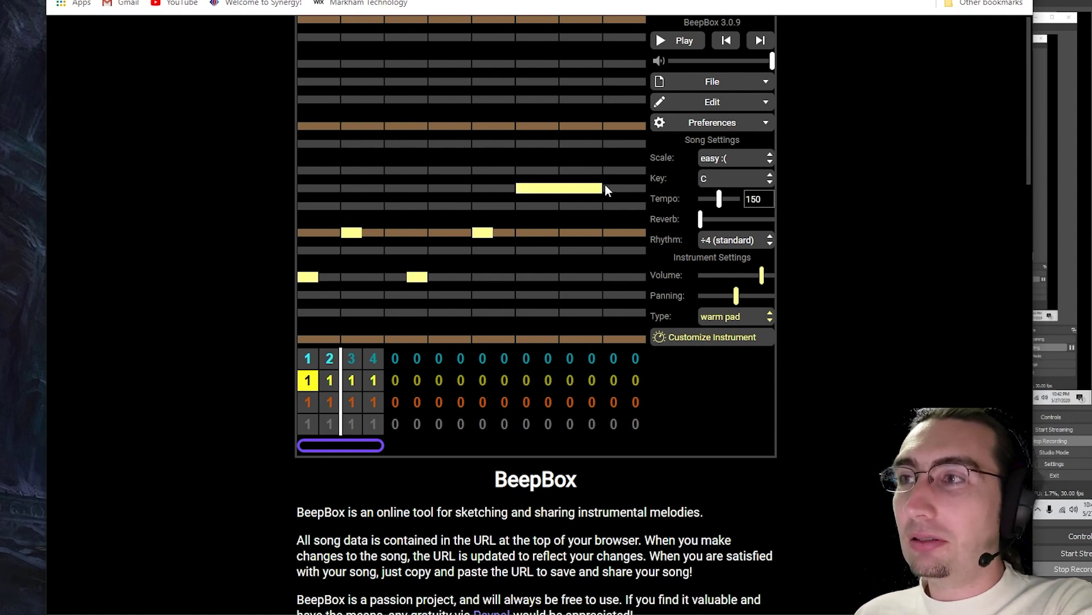
{"action": "left_click_drag", "start_coordinate": [632, 188], "coordinate": [643, 188]}
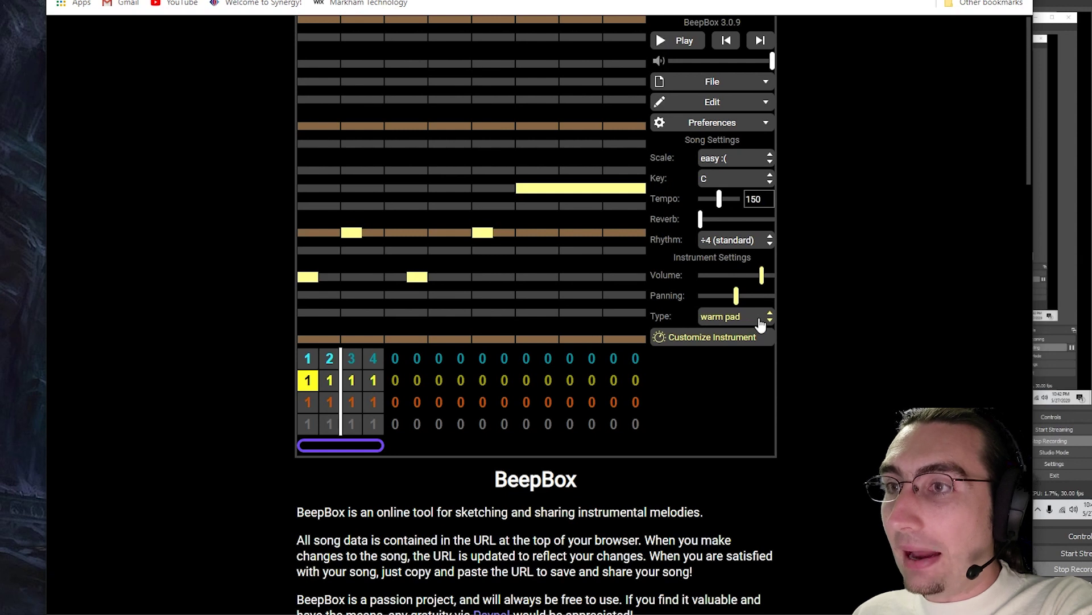
- Add a violin note on channel 3, trim the pad note's start during playback, and select drum bar 1
{"action": "left_click", "coordinate": [313, 408]}
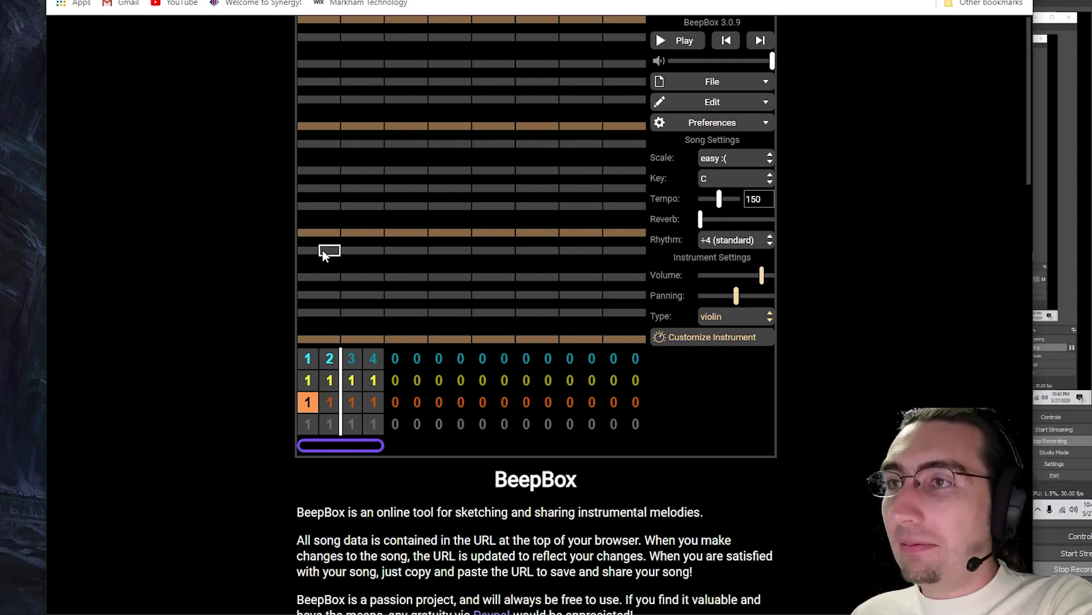
{"action": "left_click", "coordinate": [319, 233]}
{"action": "key", "text": "space"}
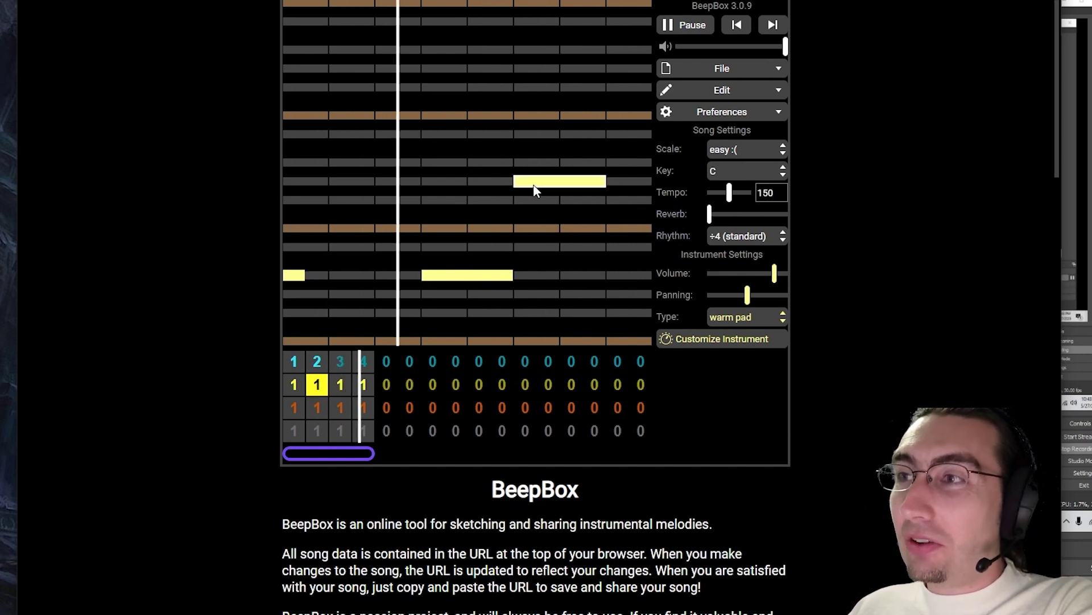
{"action": "left_click_drag", "start_coordinate": [536, 188], "coordinate": [582, 196]}
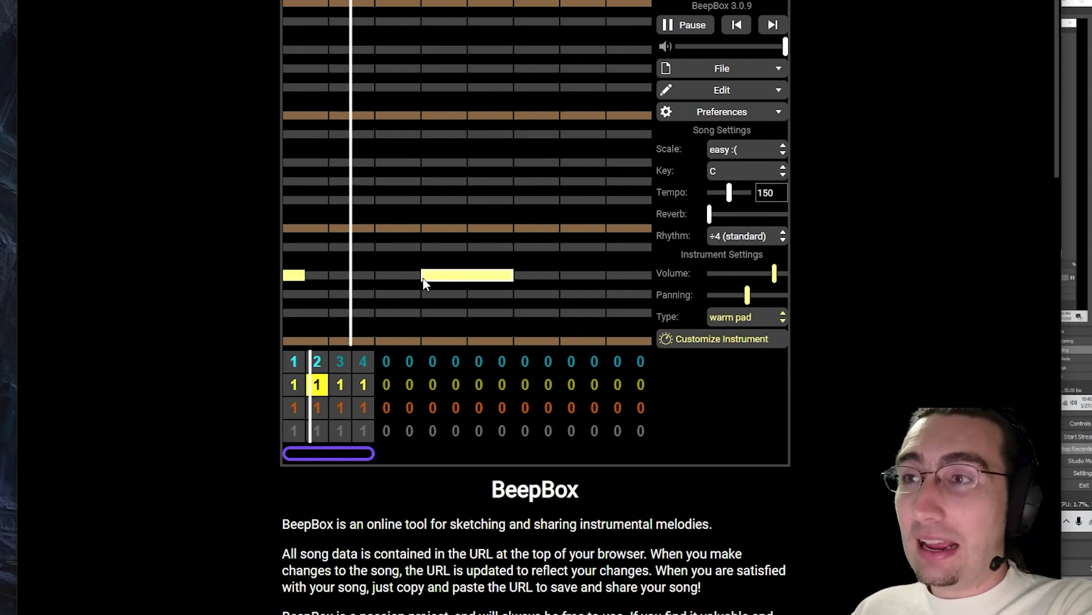
{"action": "left_click", "coordinate": [291, 425]}
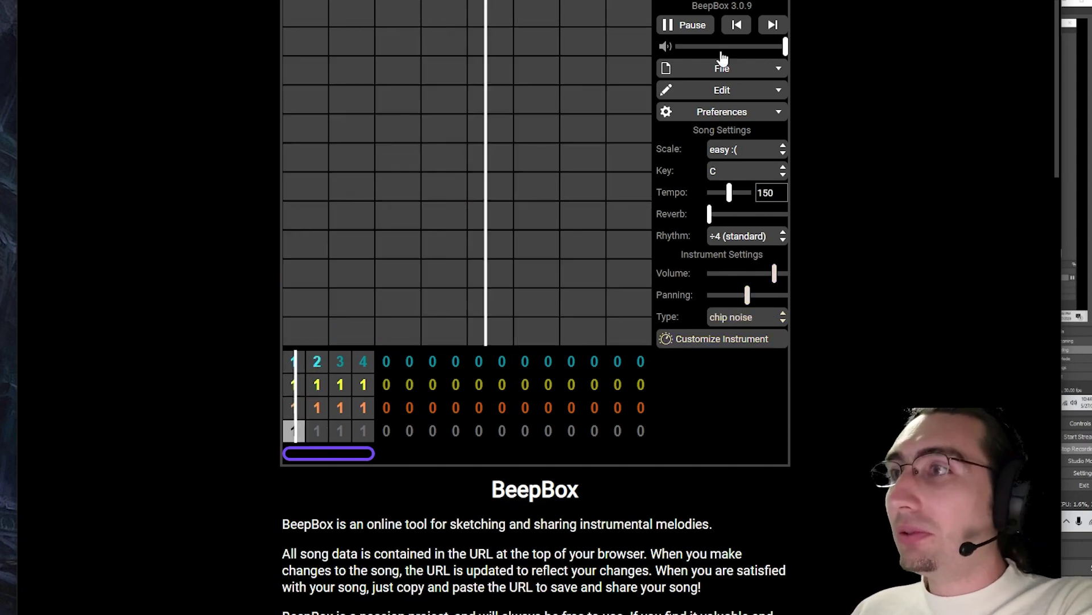
- Add chip noise drum hits on the bottom and upper rows while the song plays, then stop
{"action": "key", "text": "space"}
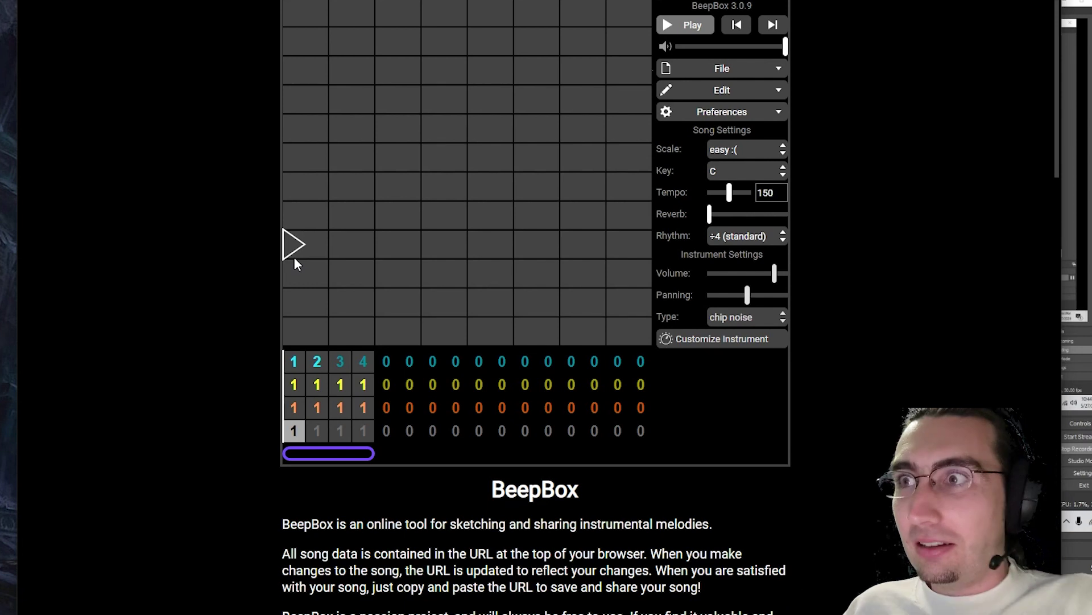
{"action": "key", "text": "space"}
{"action": "left_click", "coordinate": [384, 333]}
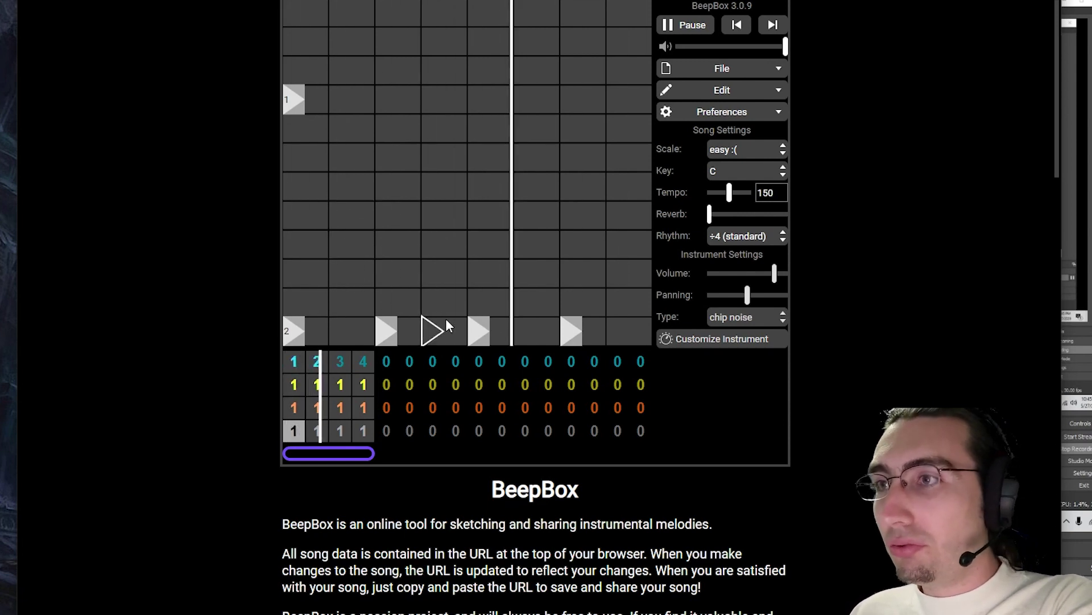
{"action": "left_click", "coordinate": [428, 188]}
{"action": "left_click", "coordinate": [523, 188]}
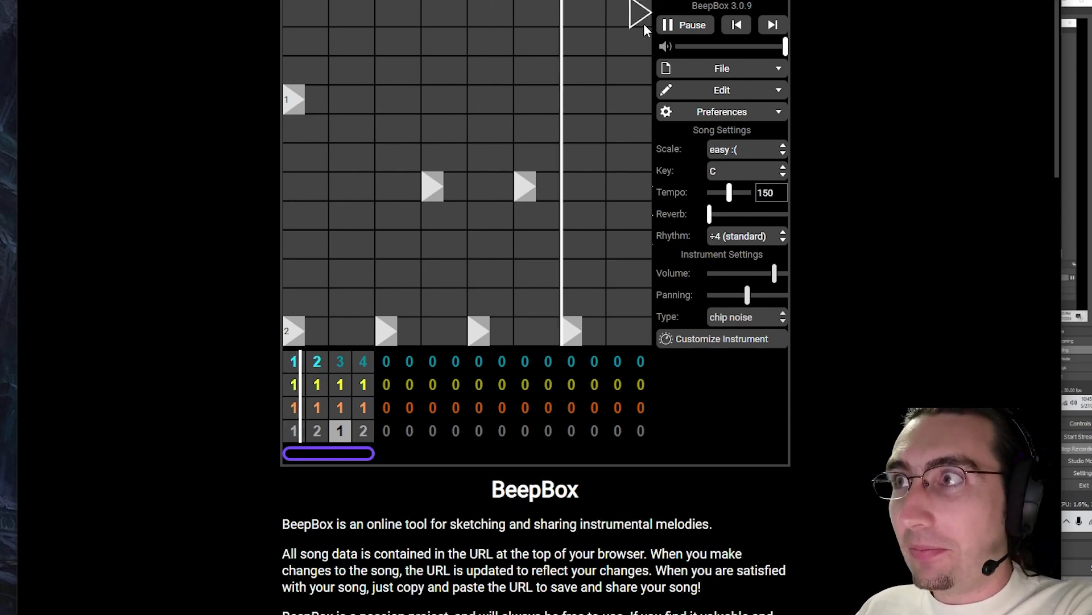
{"action": "left_click", "coordinate": [685, 24]}
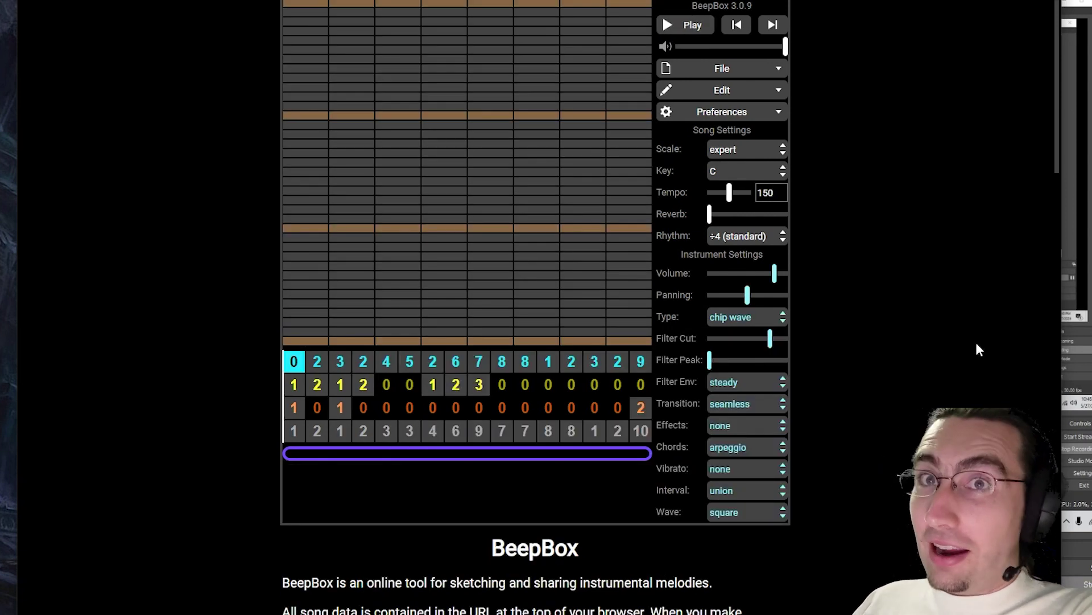
- Play the sixteen-bar song and view the patterns in bars 4 and 5
{"action": "left_click", "coordinate": [672, 29]}
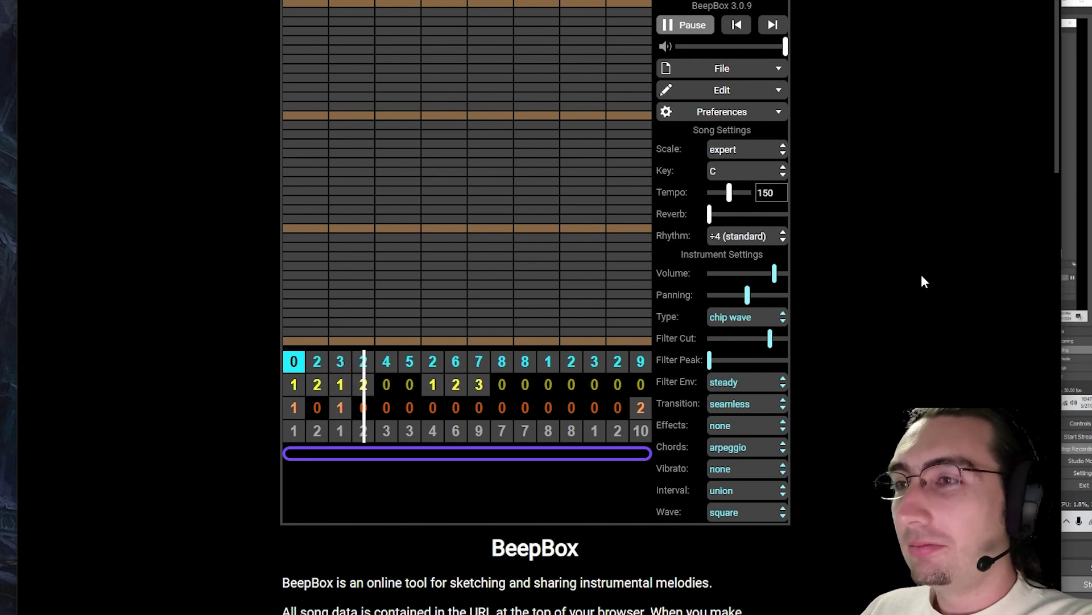
{"action": "left_click", "coordinate": [367, 370]}
{"action": "left_click", "coordinate": [391, 366]}
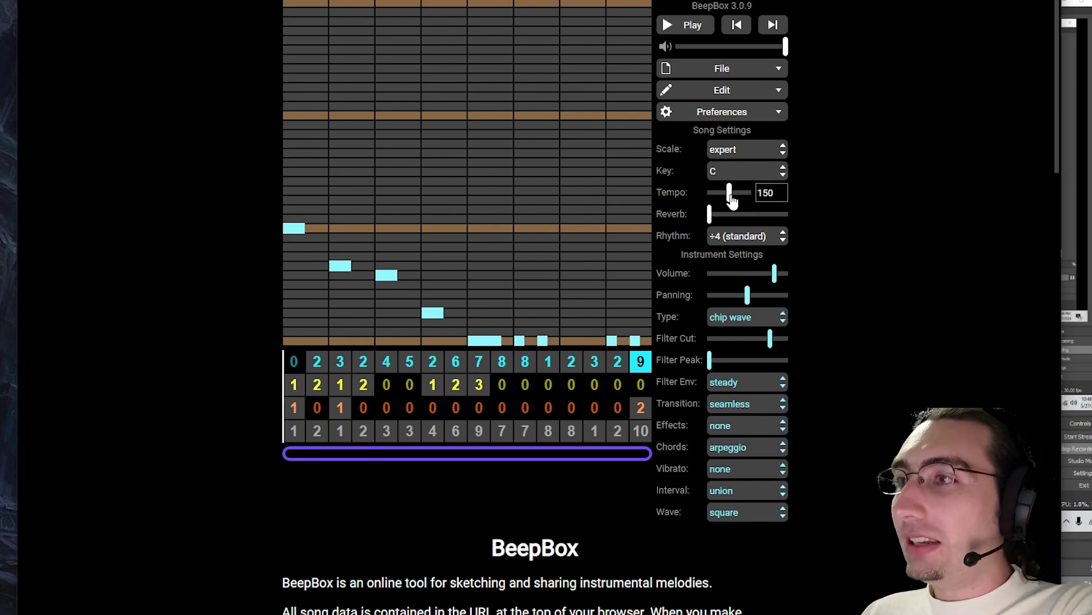
- Adjust the Tempo slider while the song plays until it reads 151, then stop playback
{"action": "key", "text": "ctrl"}
{"action": "key", "text": "ctrl"}
{"action": "key", "text": "ctrl"}
{"action": "left_click_drag", "start_coordinate": [730, 196], "coordinate": [743, 202]}
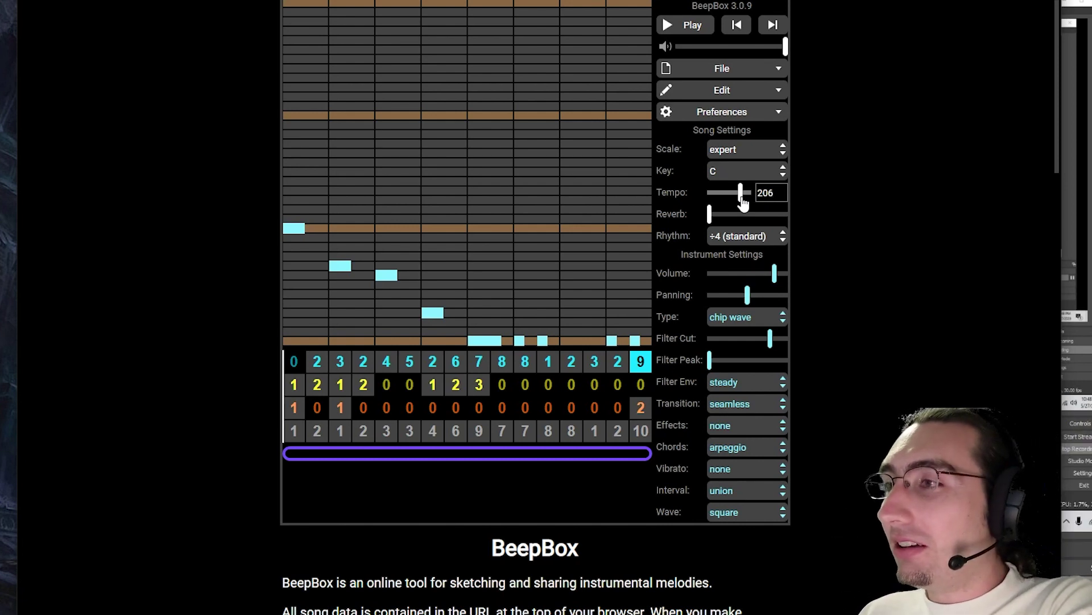
{"action": "left_click", "coordinate": [665, 24]}
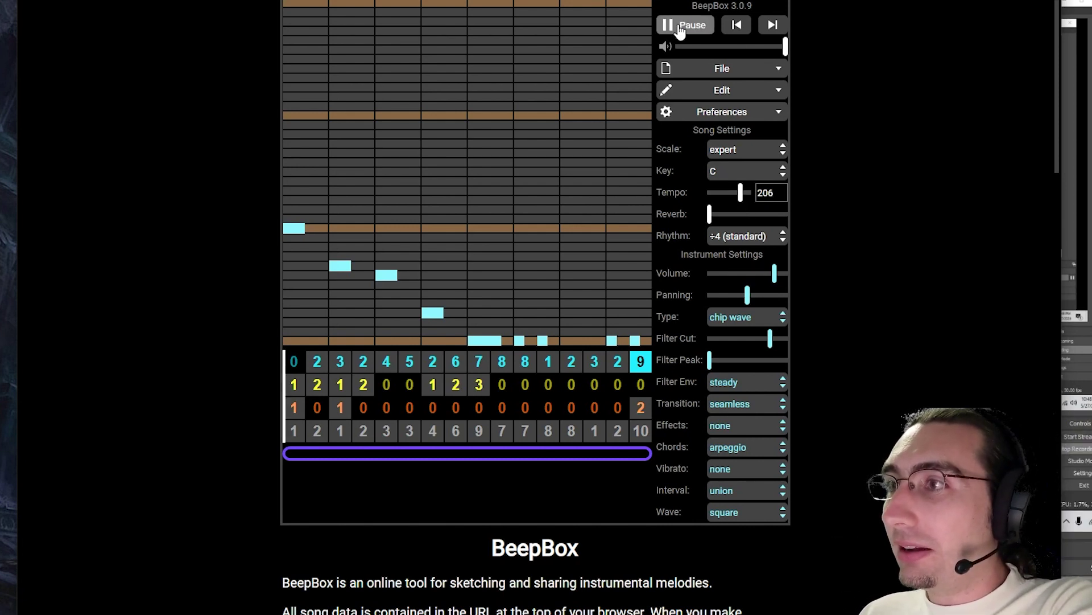
{"action": "left_click_drag", "start_coordinate": [741, 197], "coordinate": [752, 196]}
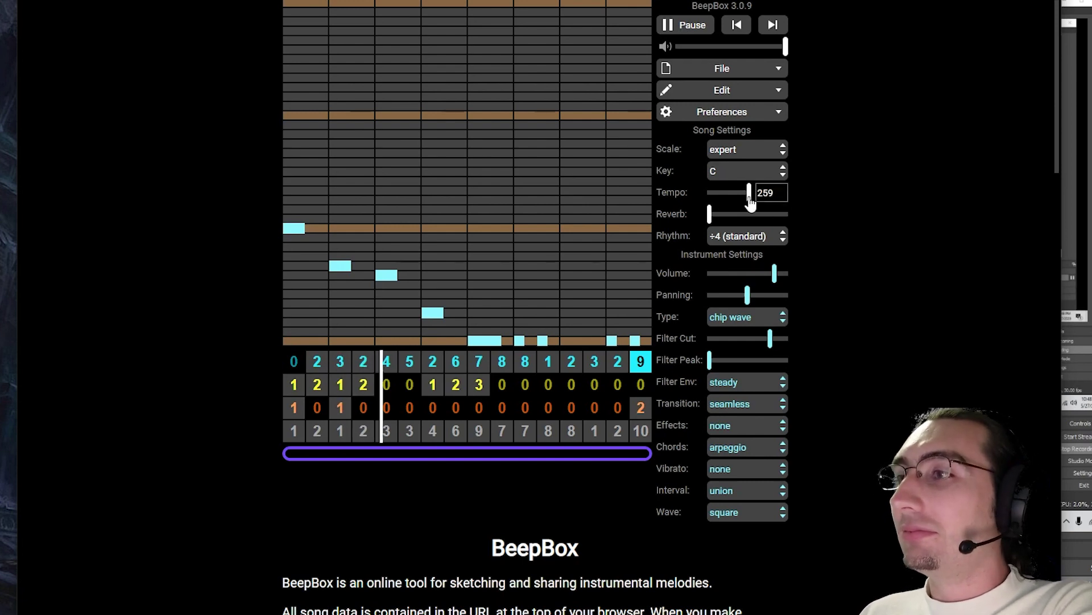
{"action": "left_click_drag", "start_coordinate": [751, 199], "coordinate": [716, 196]}
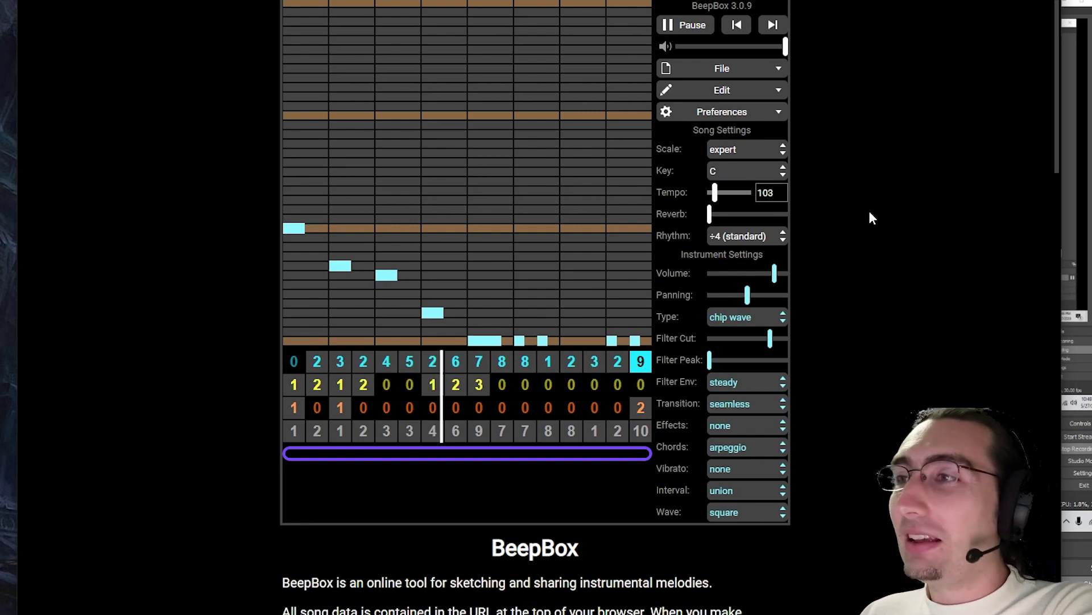
{"action": "left_click_drag", "start_coordinate": [716, 194], "coordinate": [729, 195]}
{"action": "key", "text": "space"}
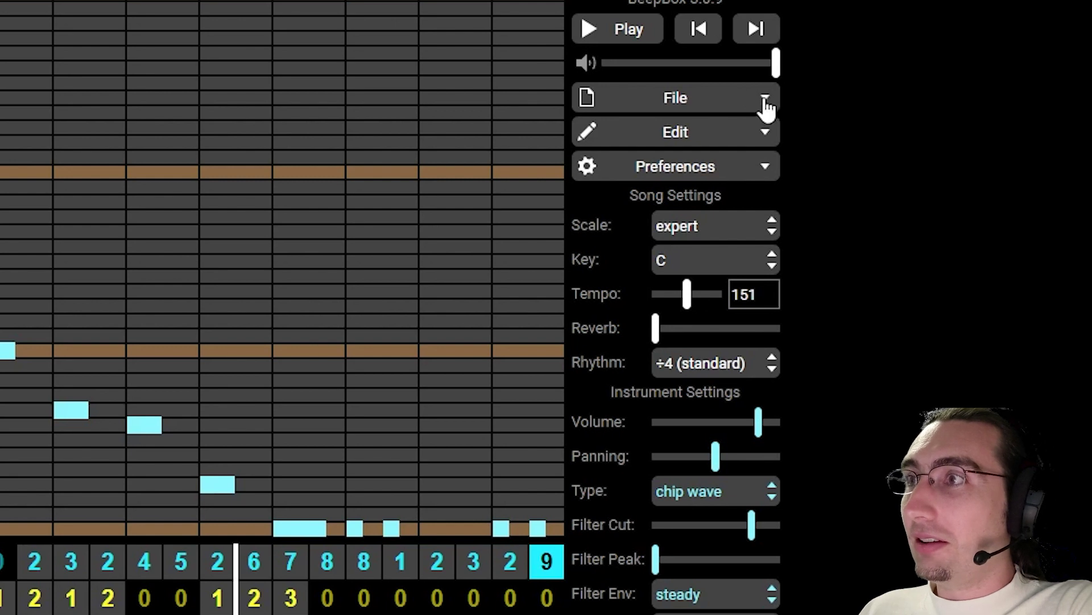
- Copy the song's URL using File > Copy Song URL
{"action": "left_click", "coordinate": [765, 100]}
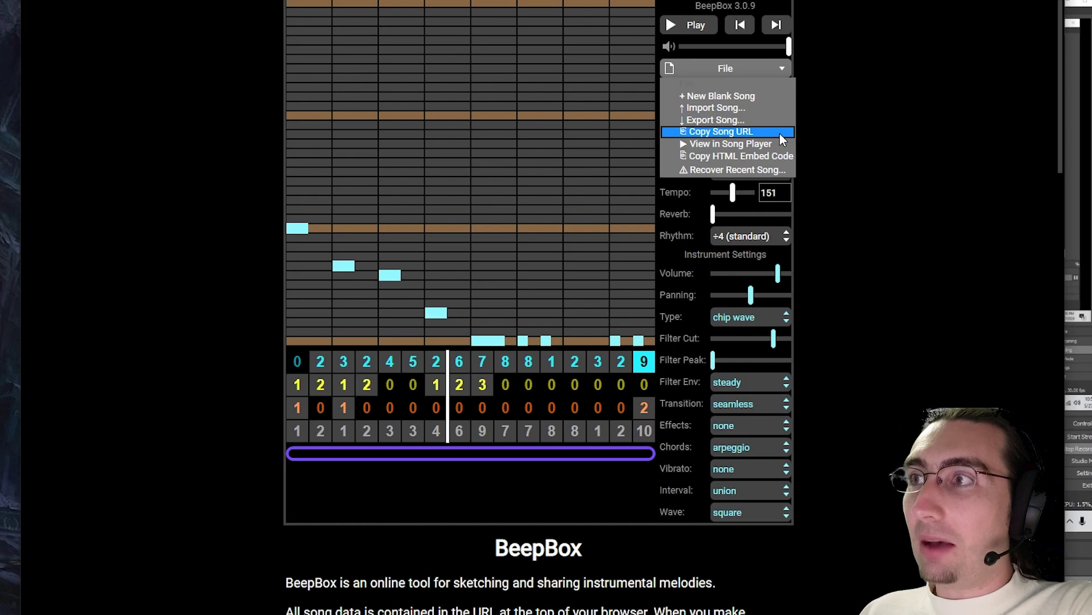
{"action": "left_click", "coordinate": [780, 133]}
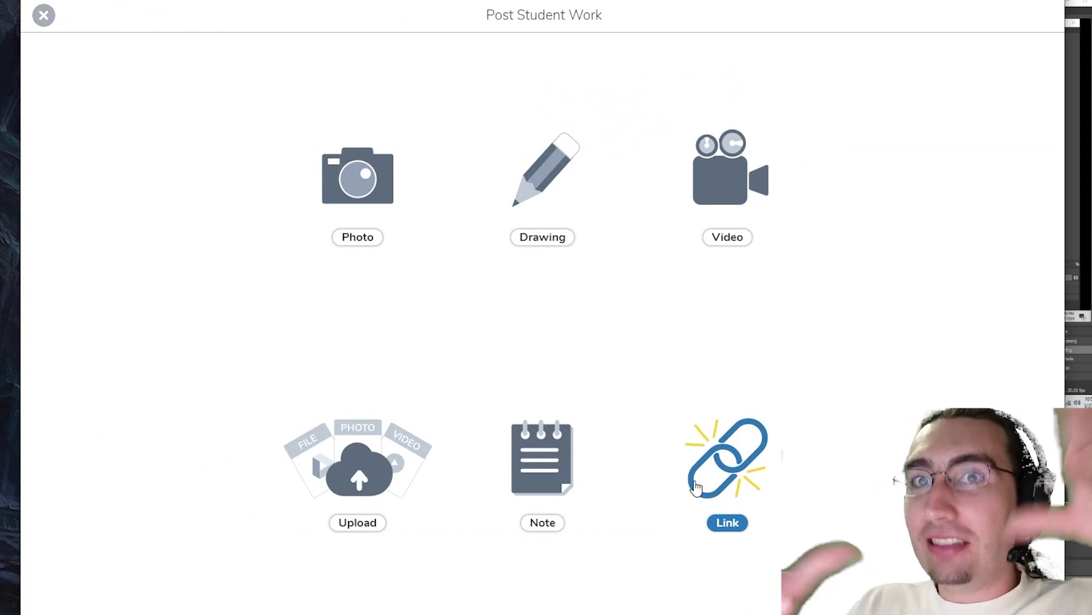
- Start a Link post and paste the copied BeepBox song URL into its address field
{"action": "left_click", "coordinate": [740, 472]}
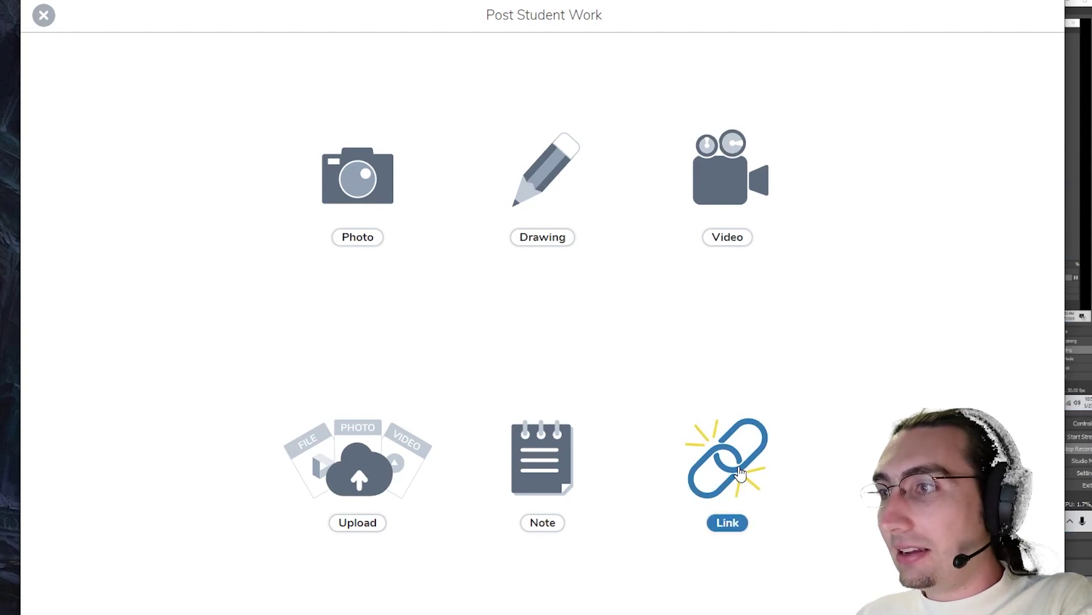
{"action": "left_click", "coordinate": [129, 293]}
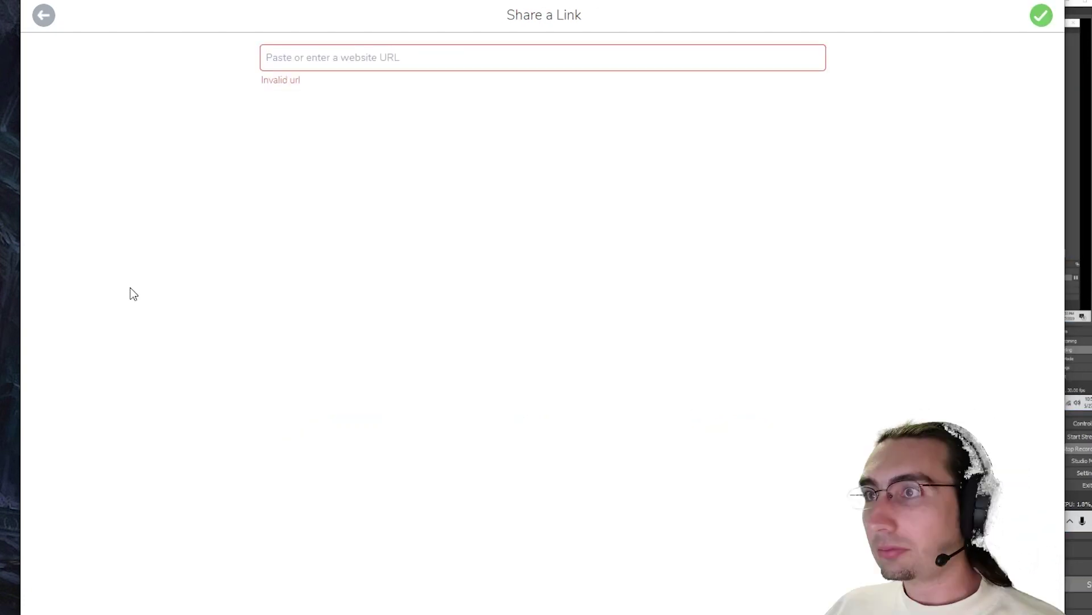
{"action": "key", "text": "ctrl+super+o"}
{"action": "left_click_drag", "start_coordinate": [552, 86], "coordinate": [479, 261]}
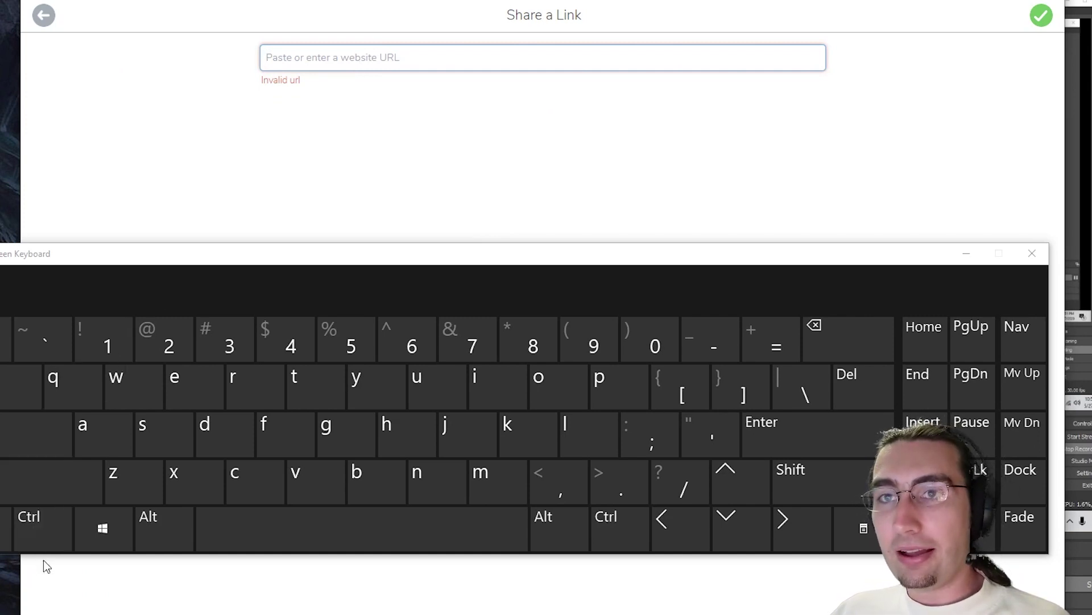
{"action": "left_click", "coordinate": [44, 538]}
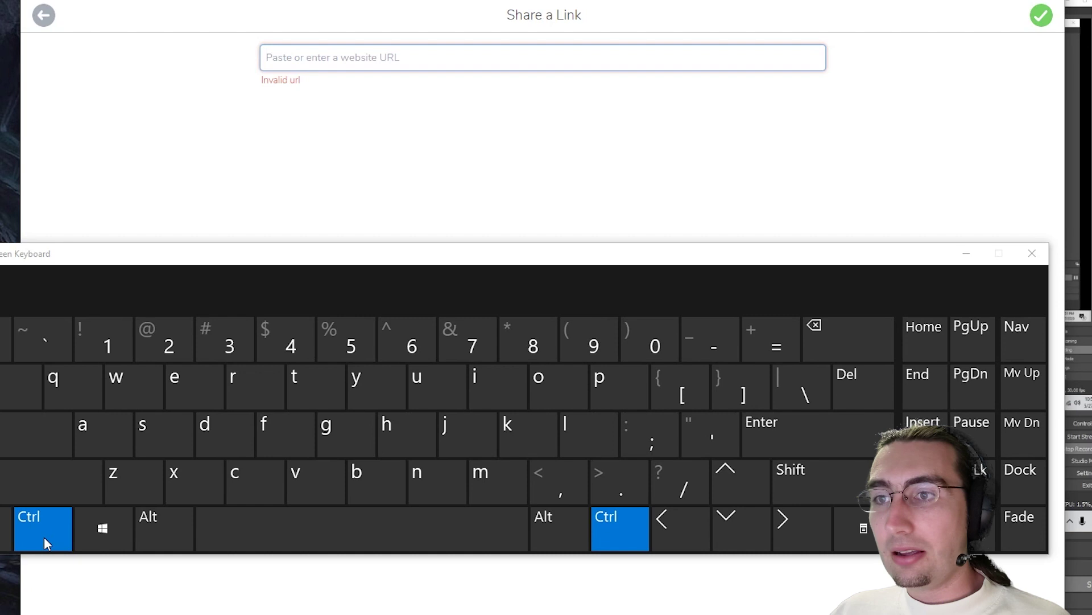
{"action": "left_click", "coordinate": [307, 491]}
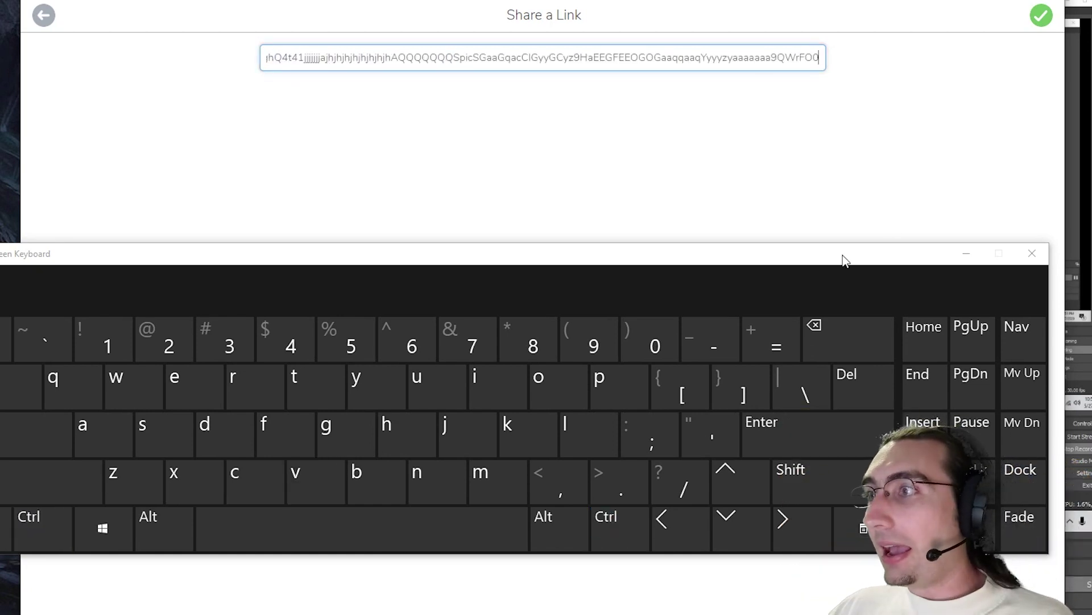
{"action": "left_click", "coordinate": [1035, 253]}
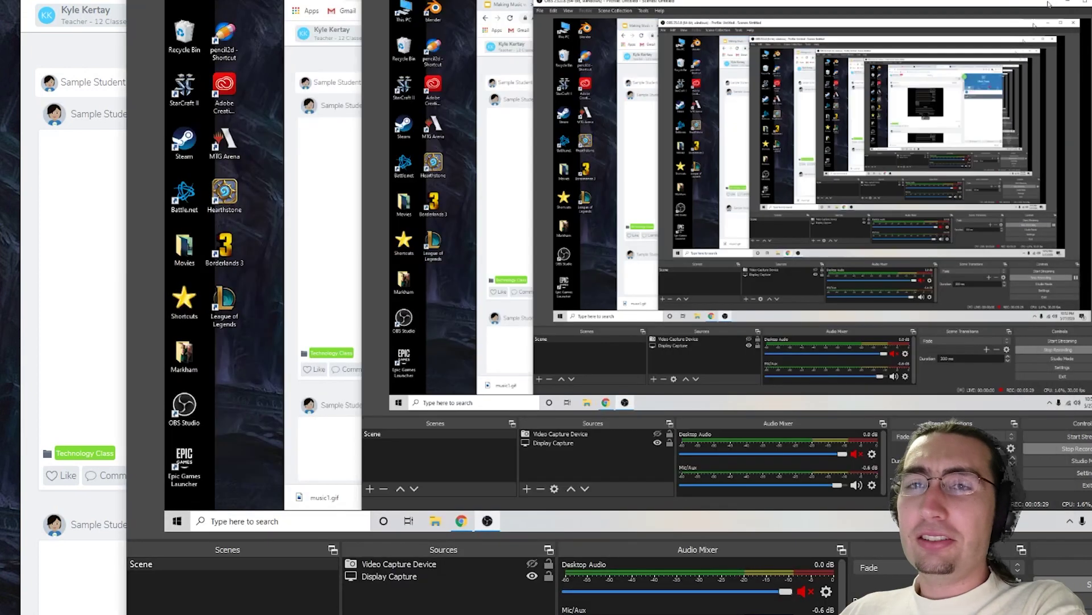
- Start a new Drawing post through Add > Post Student Work in the class journal
{"action": "left_click", "coordinate": [1048, 5]}
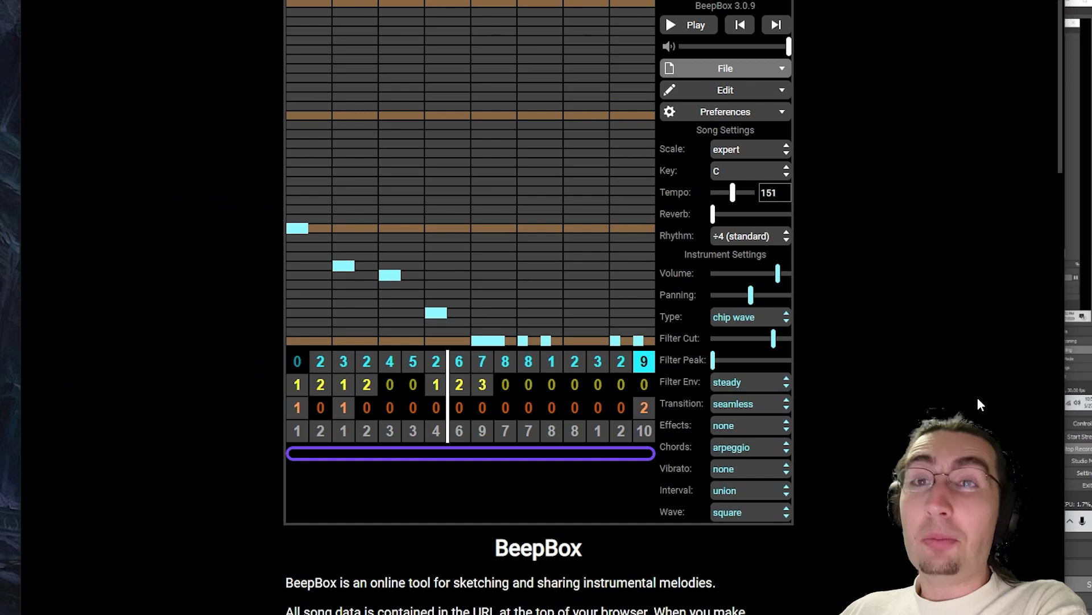
{"action": "left_click", "coordinate": [685, 32]}
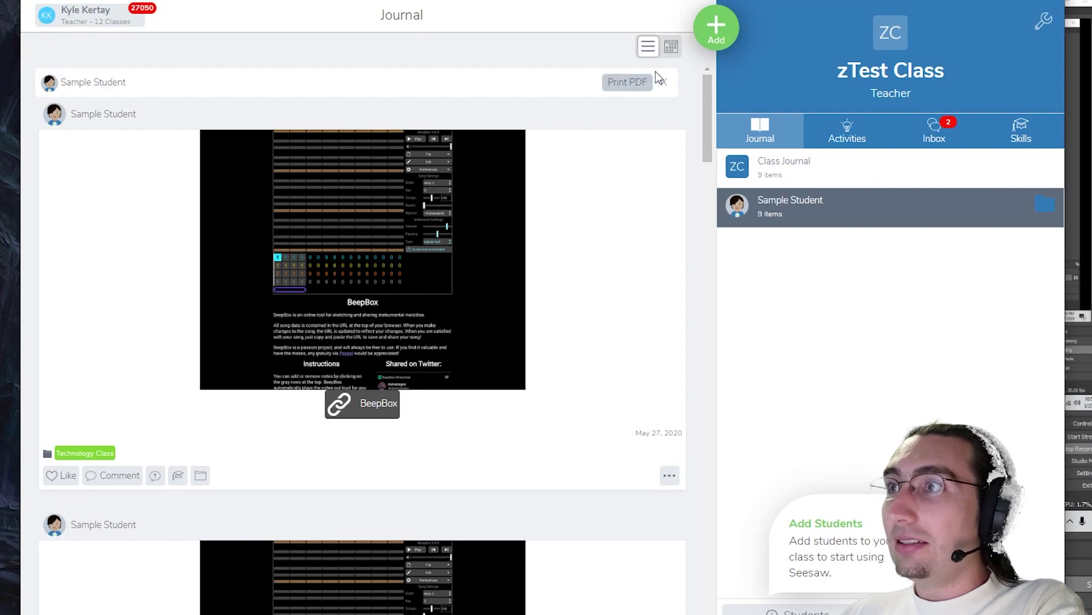
{"action": "left_click", "coordinate": [715, 29]}
{"action": "left_click", "coordinate": [615, 45]}
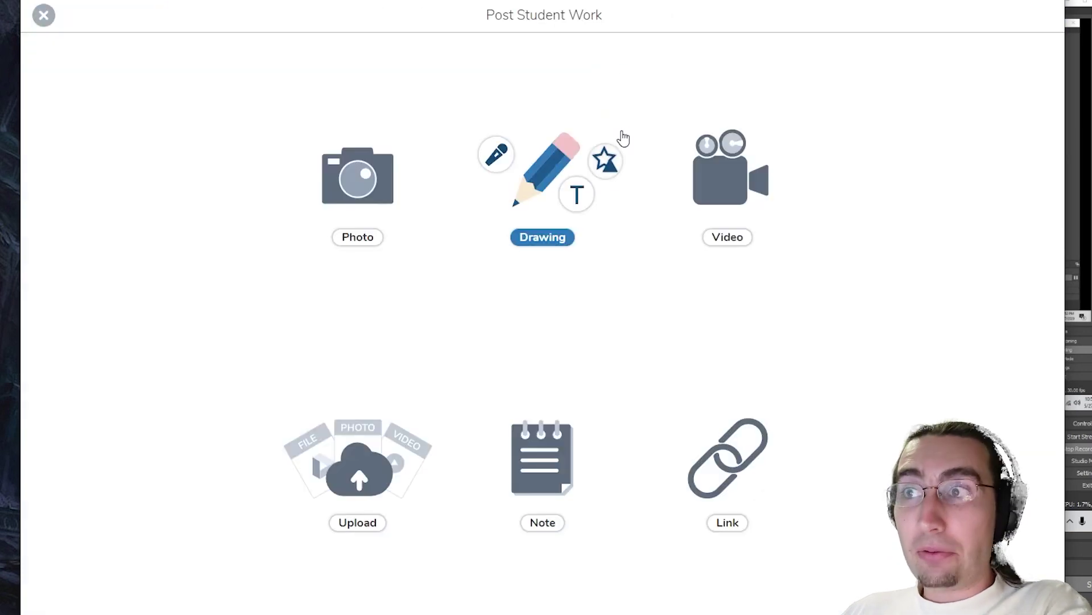
{"action": "left_click", "coordinate": [539, 183]}
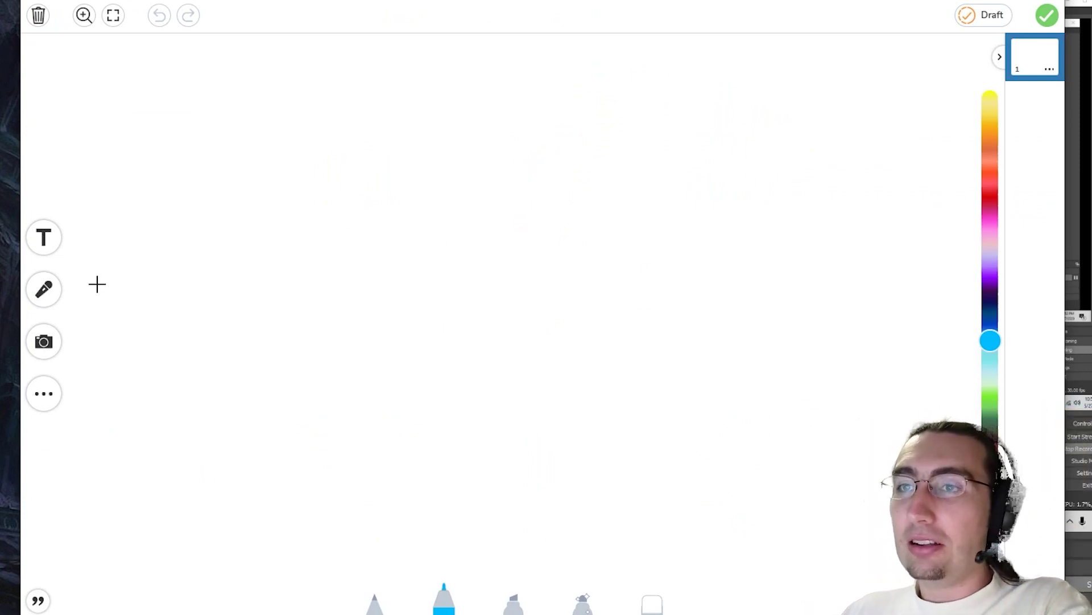
- Start a voice-and-drawing recording, skipping the countdown
{"action": "left_click", "coordinate": [45, 301]}
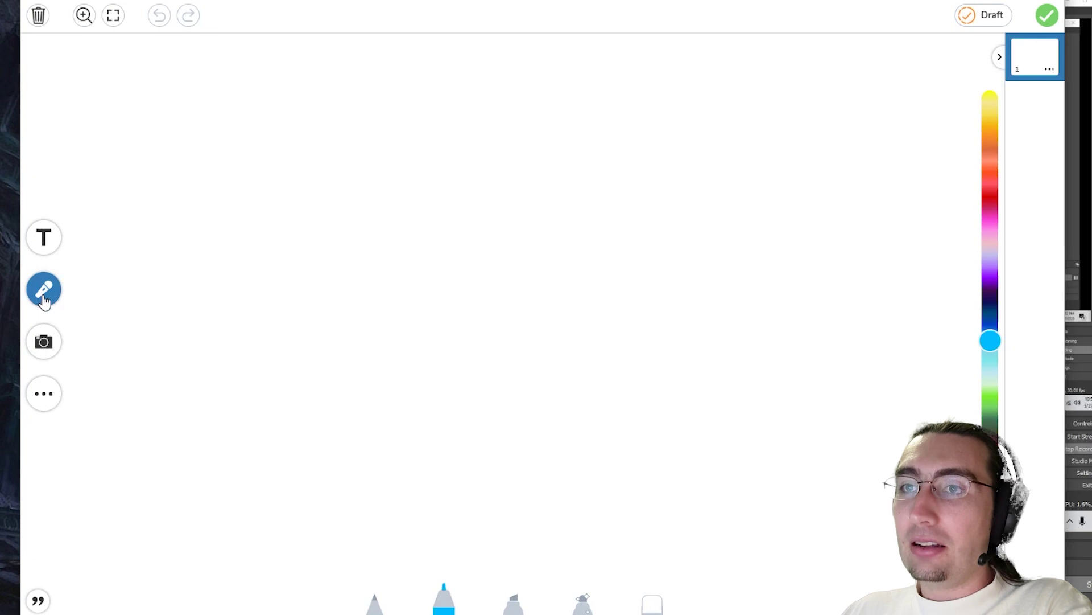
{"action": "left_click", "coordinate": [44, 291]}
{"action": "left_click", "coordinate": [45, 291]}
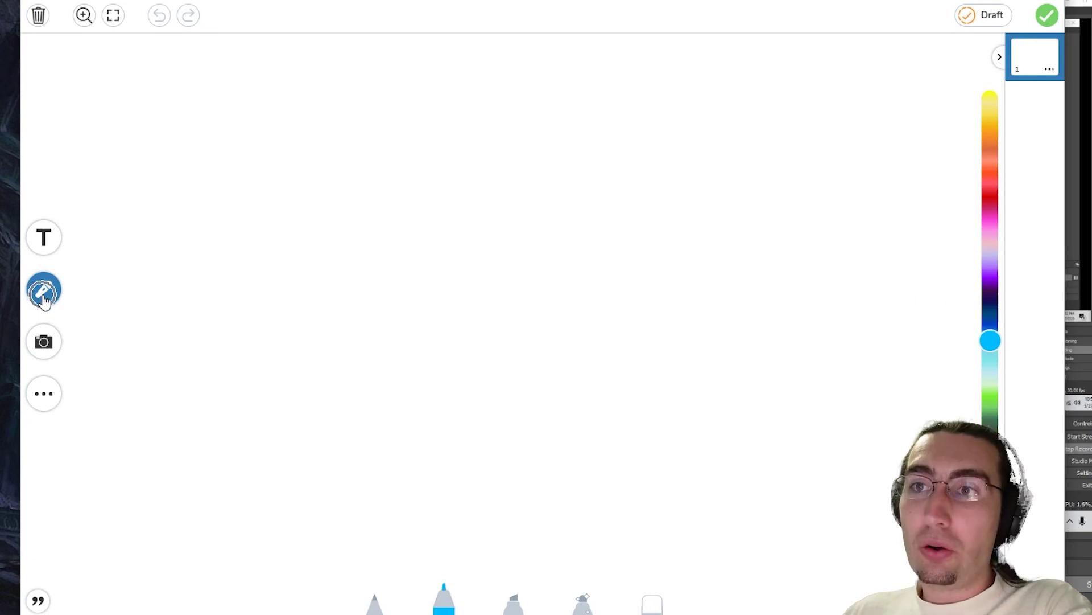
{"action": "left_click", "coordinate": [531, 412]}
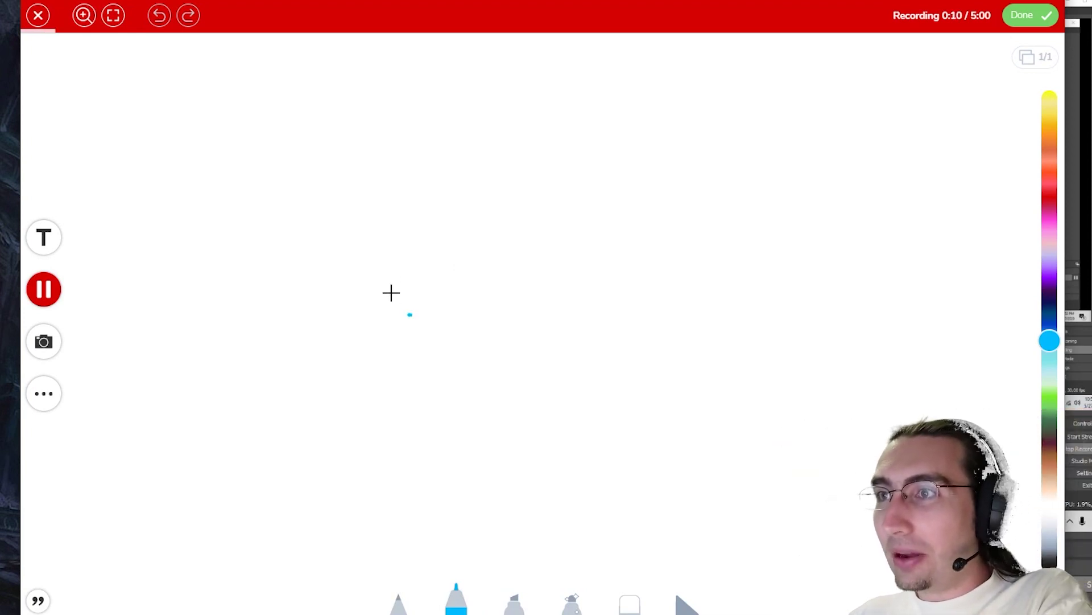
- Draw blue loops and a peak line plus a yellow highlight, then stop and submit
{"action": "mouse_move", "coordinate": [392, 292]}
{"action": "left_mouse_down"}
{"action": "mouse_move", "coordinate": [631, 272]}
{"action": "mouse_move", "coordinate": [691, 272]}
{"action": "left_mouse_up"}
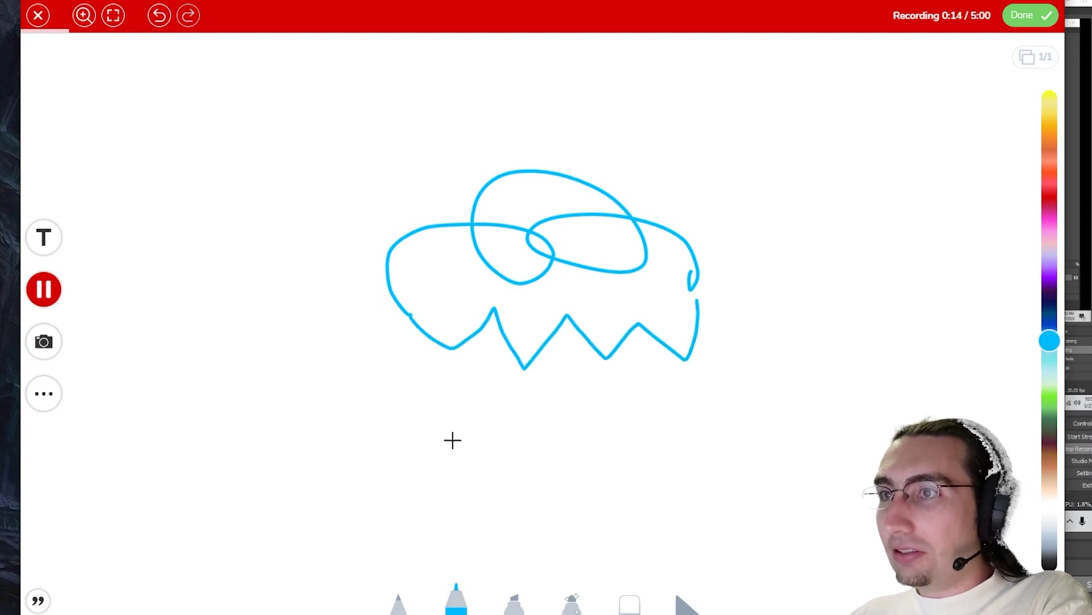
{"action": "mouse_move", "coordinate": [310, 215]}
{"action": "left_mouse_down"}
{"action": "mouse_move", "coordinate": [405, 89]}
{"action": "mouse_move", "coordinate": [612, 114]}
{"action": "mouse_move", "coordinate": [826, 185]}
{"action": "mouse_move", "coordinate": [948, 317]}
{"action": "left_mouse_up"}
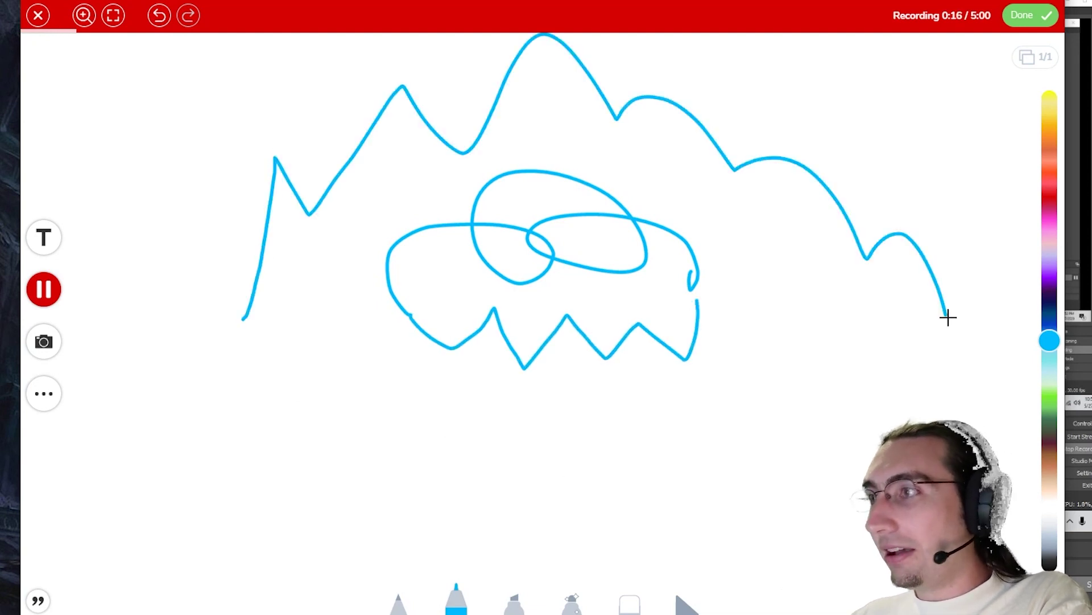
{"action": "left_click_drag", "start_coordinate": [1050, 345], "coordinate": [1049, 447]}
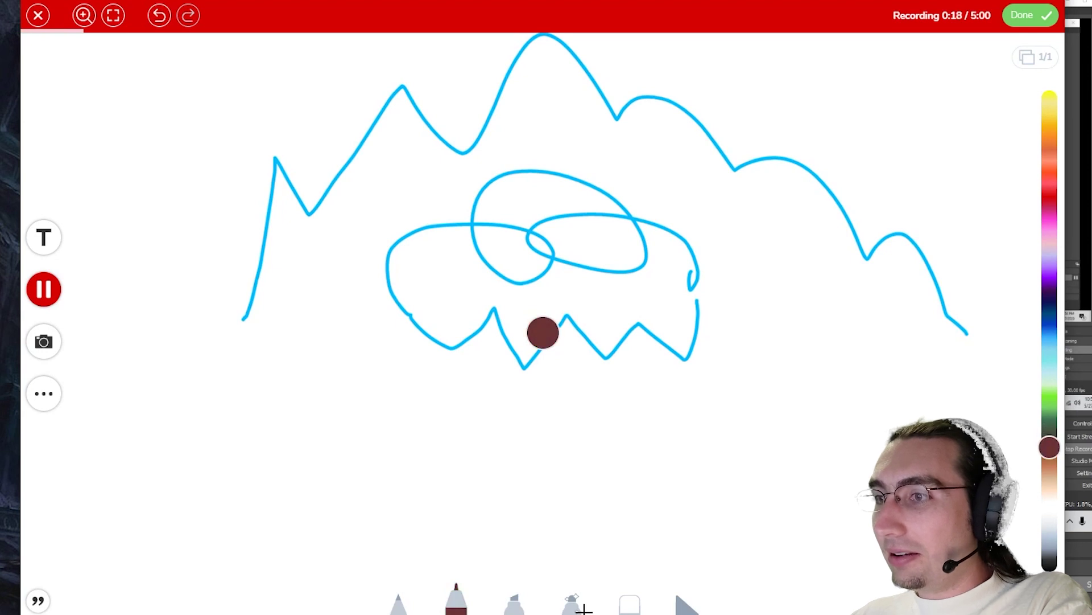
{"action": "left_click", "coordinate": [514, 598]}
{"action": "left_click_drag", "start_coordinate": [191, 340], "coordinate": [307, 393]}
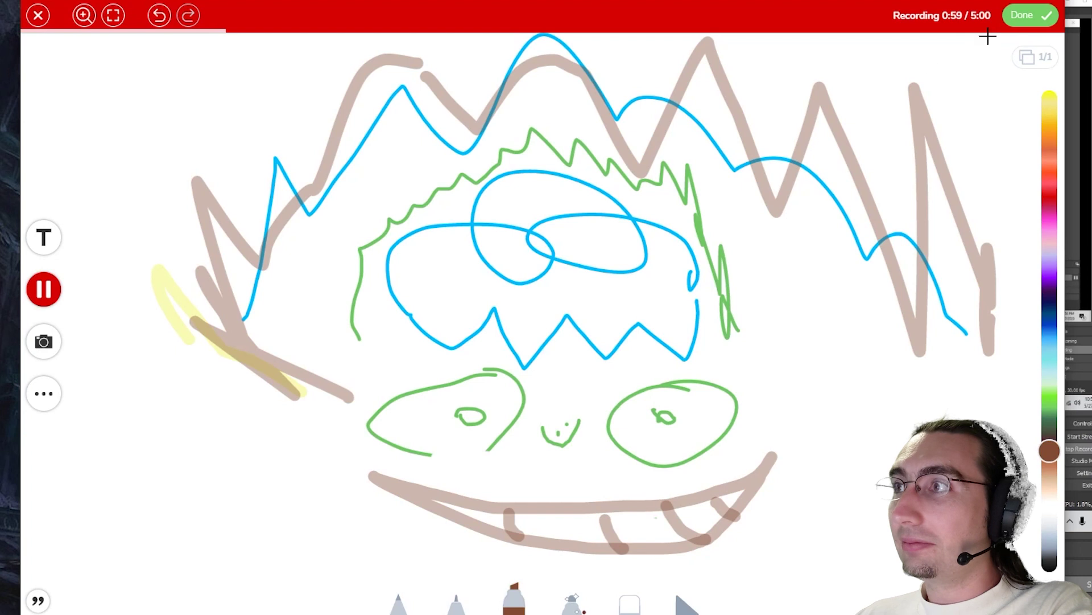
{"action": "left_click", "coordinate": [1031, 15]}
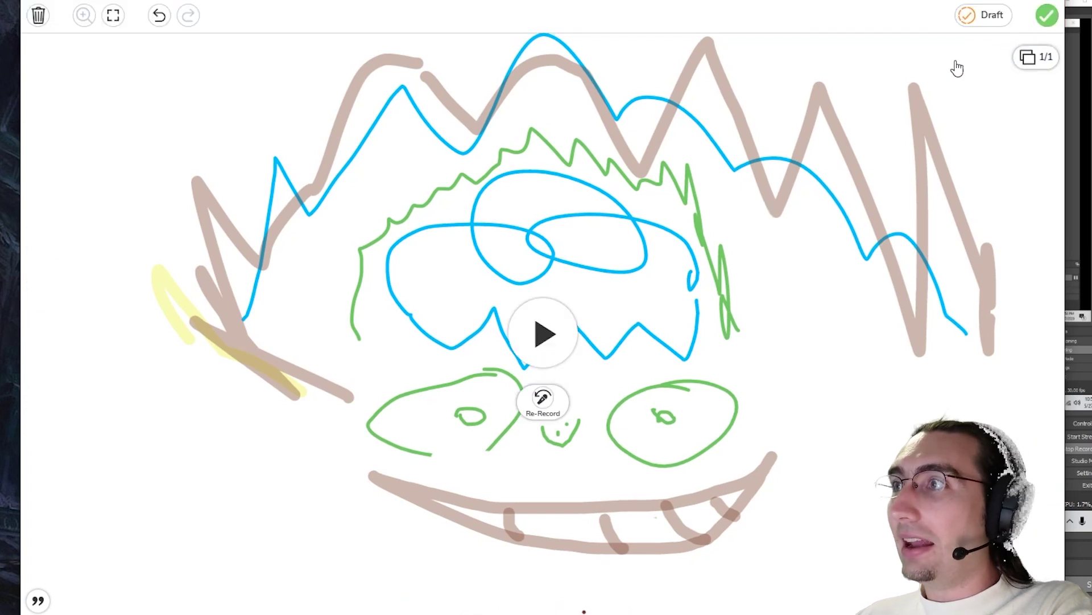
{"action": "left_click", "coordinate": [1048, 16]}
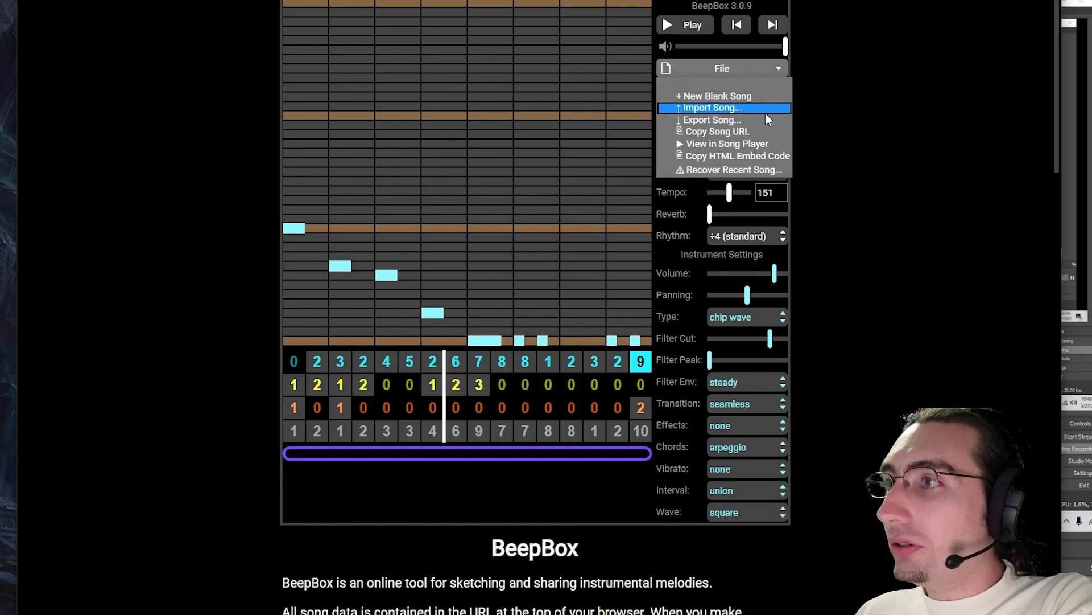
- Open the Export Song options from BeepBox's File menu
{"action": "left_click", "coordinate": [752, 118]}
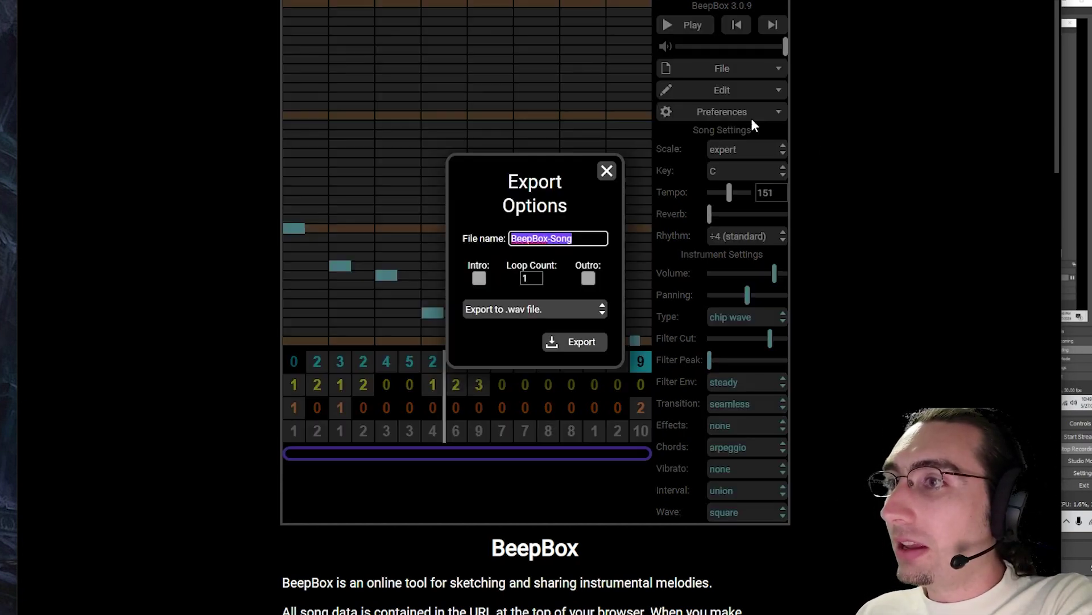